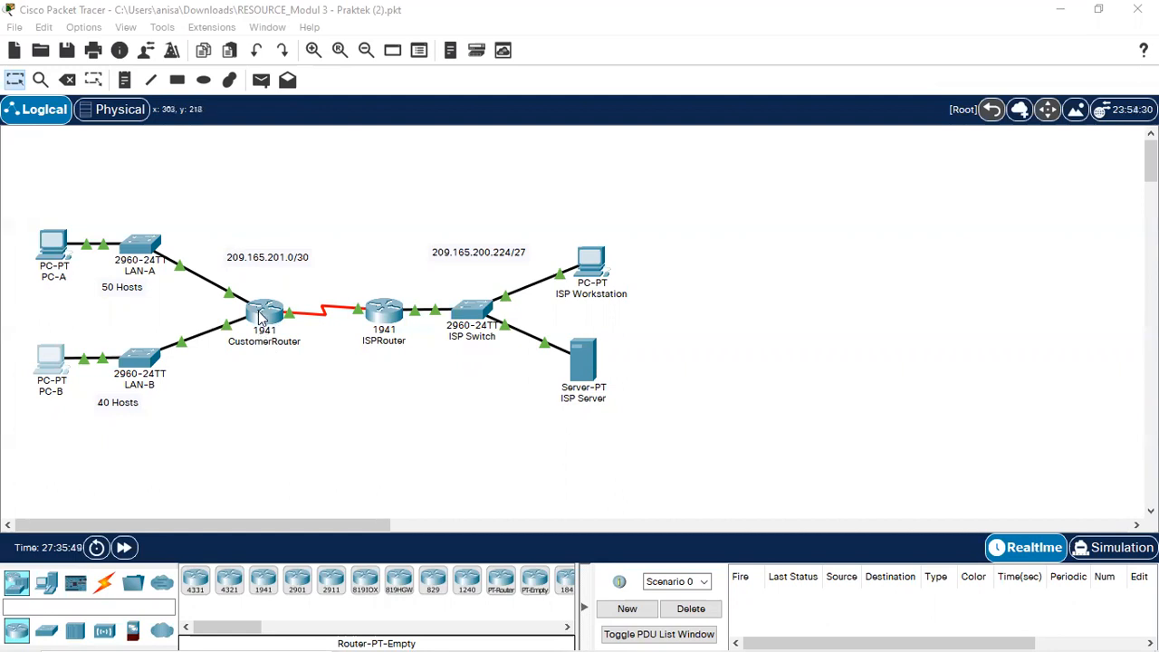
Review CustomerRouter's CLI history for the basic setup commands and the GigabitEthernet interface addressing in its running configuration.
{"action": "left_click", "coordinate": [260, 314]}
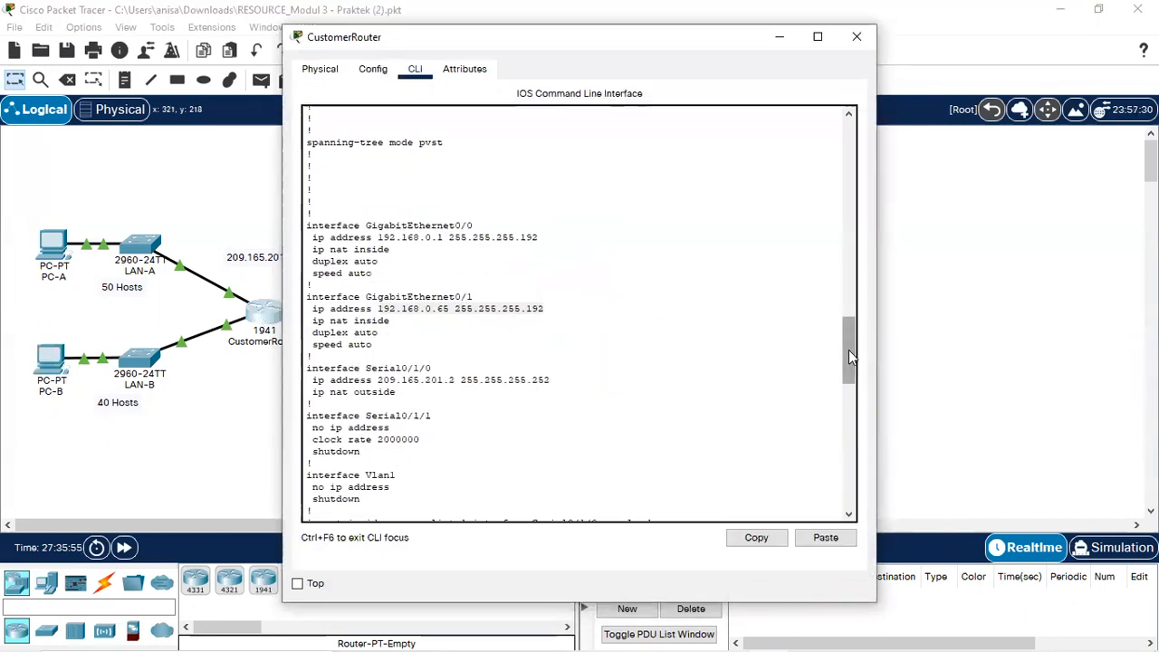
{"action": "left_click_drag", "start_coordinate": [848, 349], "coordinate": [821, 214]}
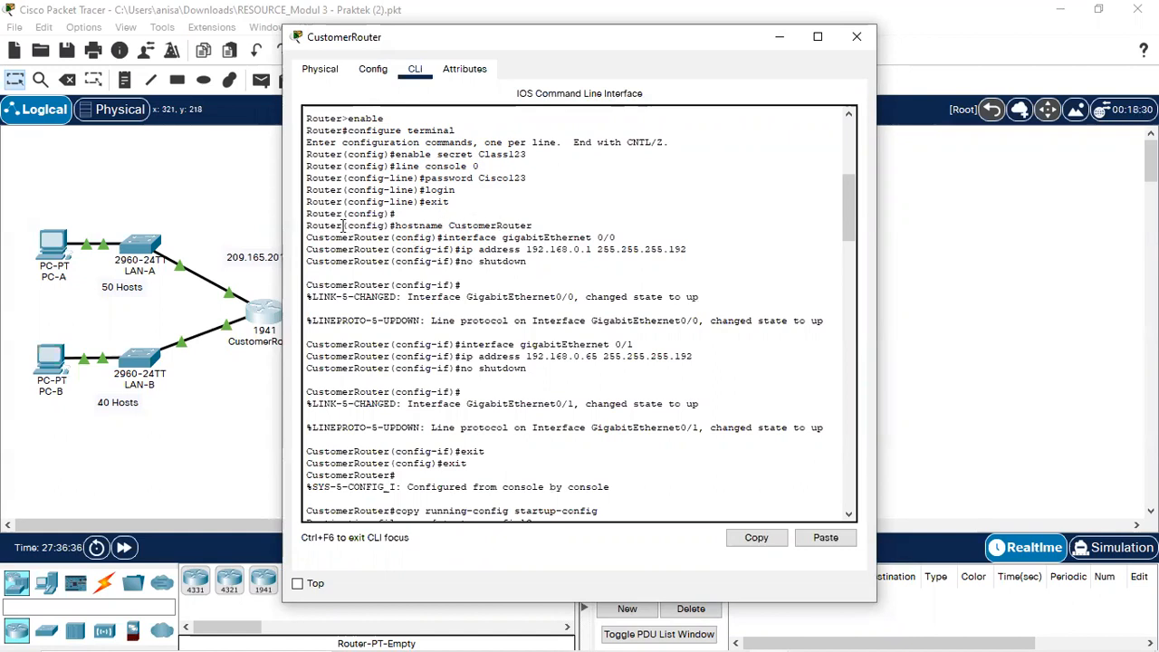
{"action": "left_click_drag", "start_coordinate": [344, 226], "coordinate": [306, 225]}
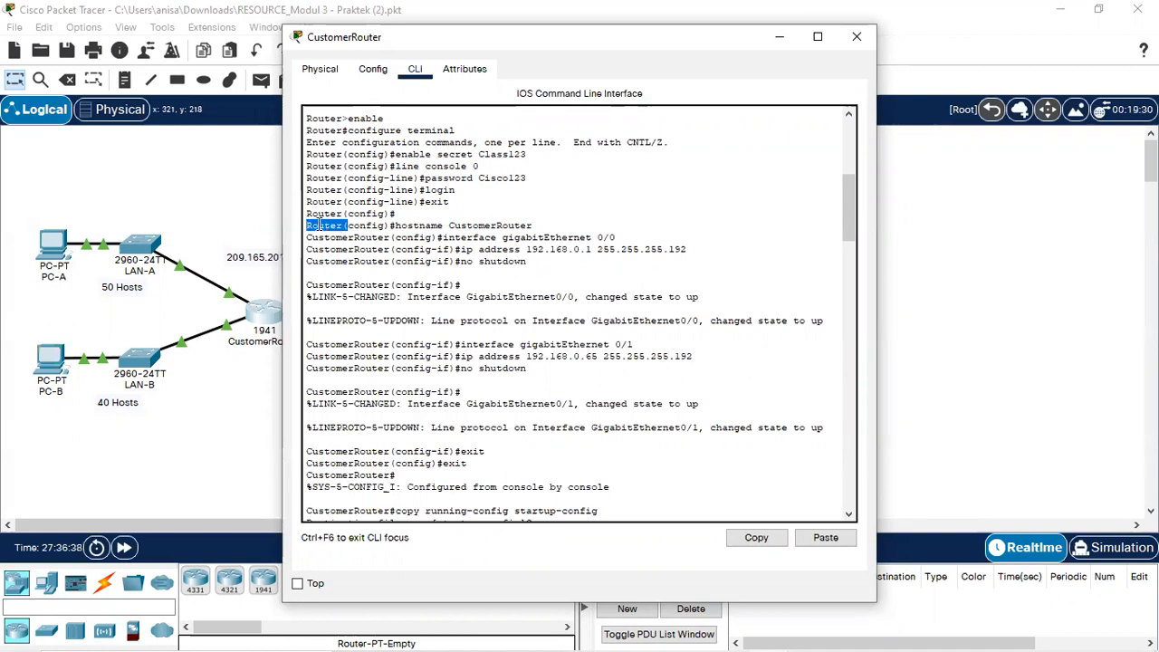
{"action": "left_click", "coordinate": [318, 226]}
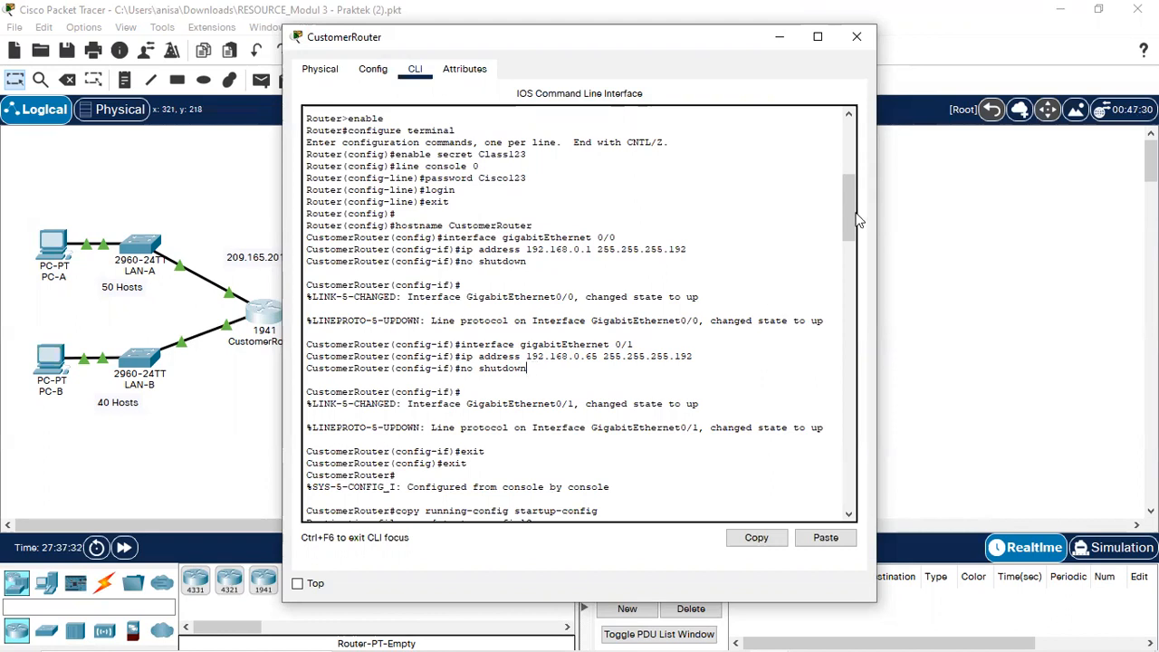
{"action": "left_click_drag", "start_coordinate": [848, 211], "coordinate": [851, 236]}
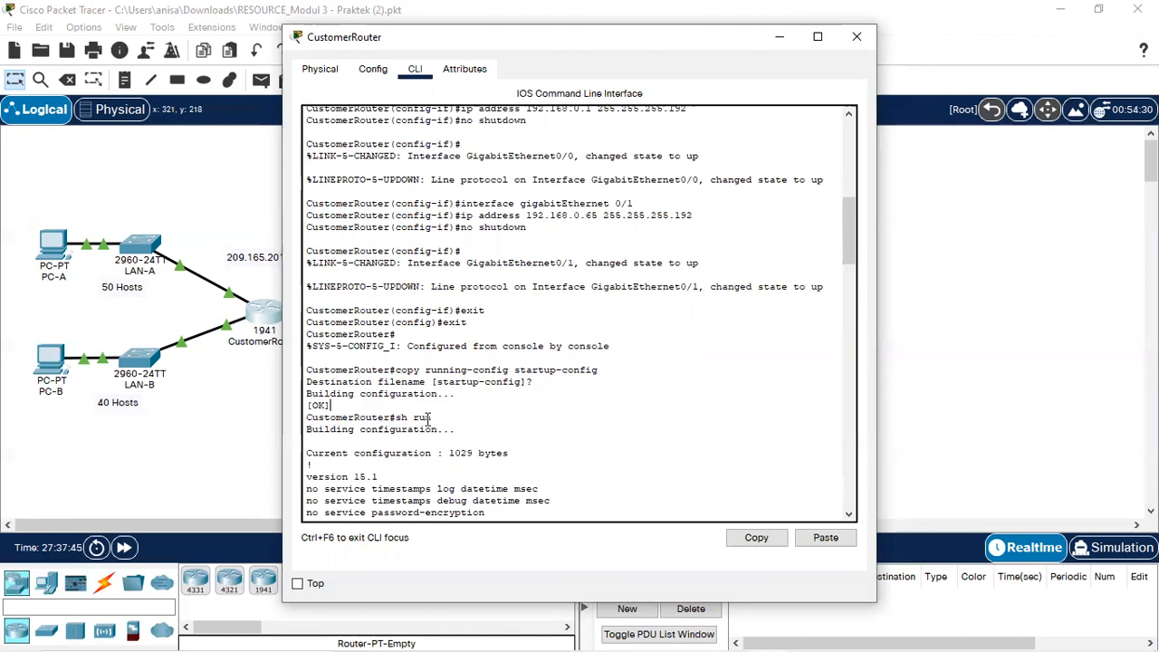
{"action": "left_click_drag", "start_coordinate": [845, 266], "coordinate": [827, 378]}
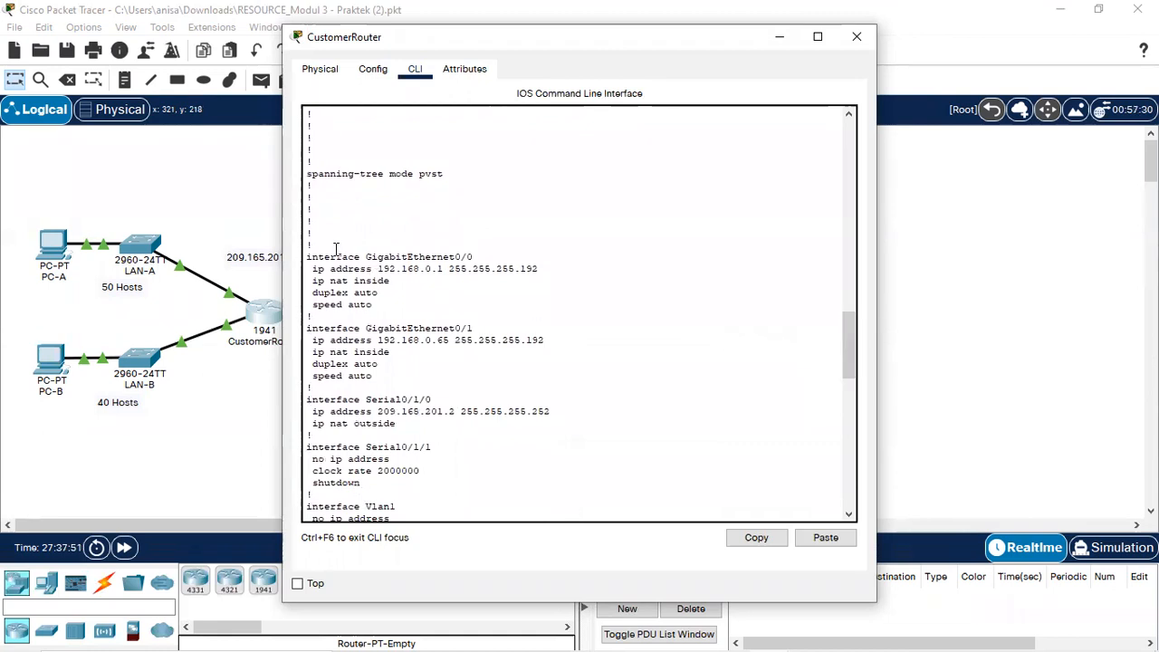
{"action": "left_click_drag", "start_coordinate": [307, 256], "coordinate": [541, 272]}
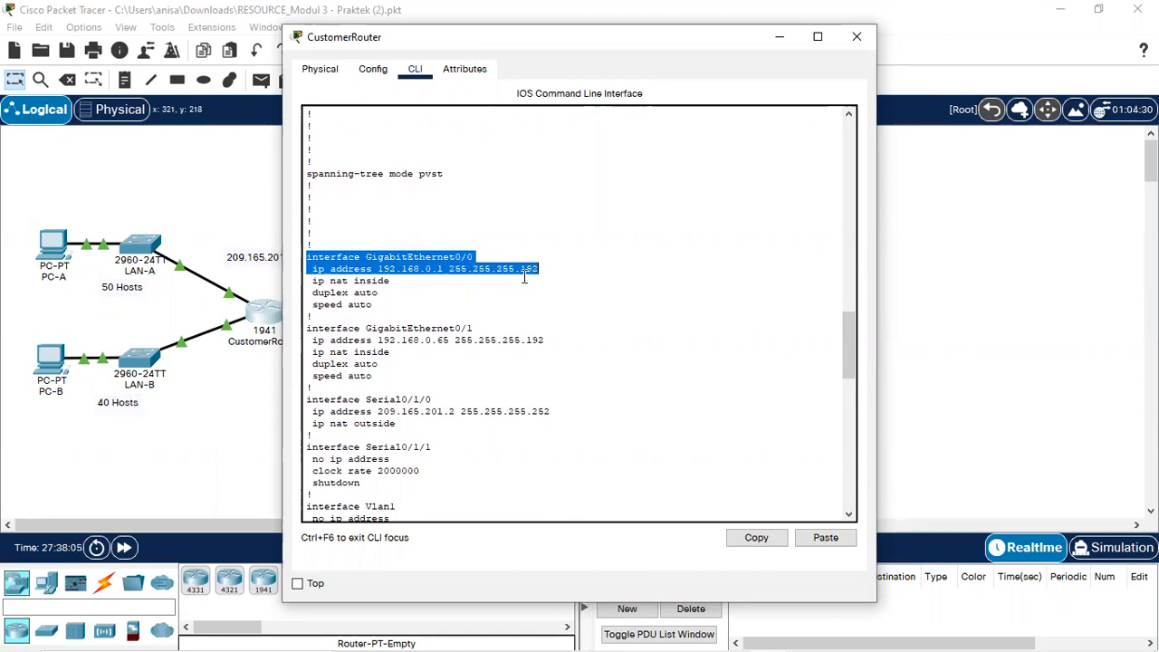
{"action": "left_click", "coordinate": [425, 331]}
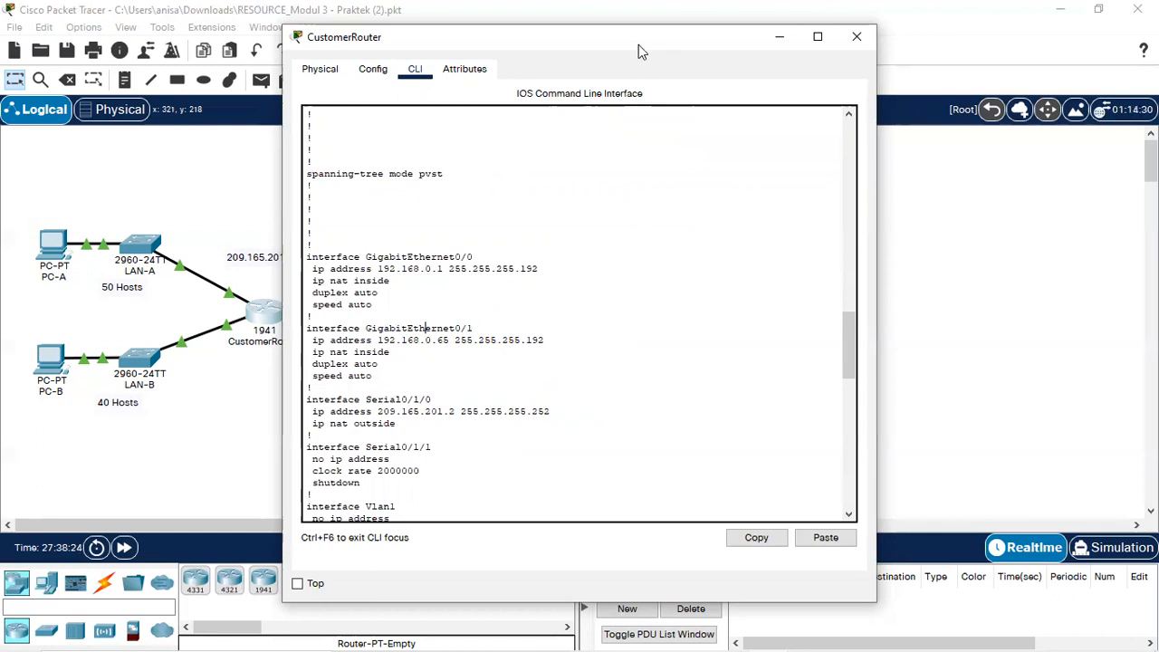
{"action": "left_click", "coordinate": [778, 41]}
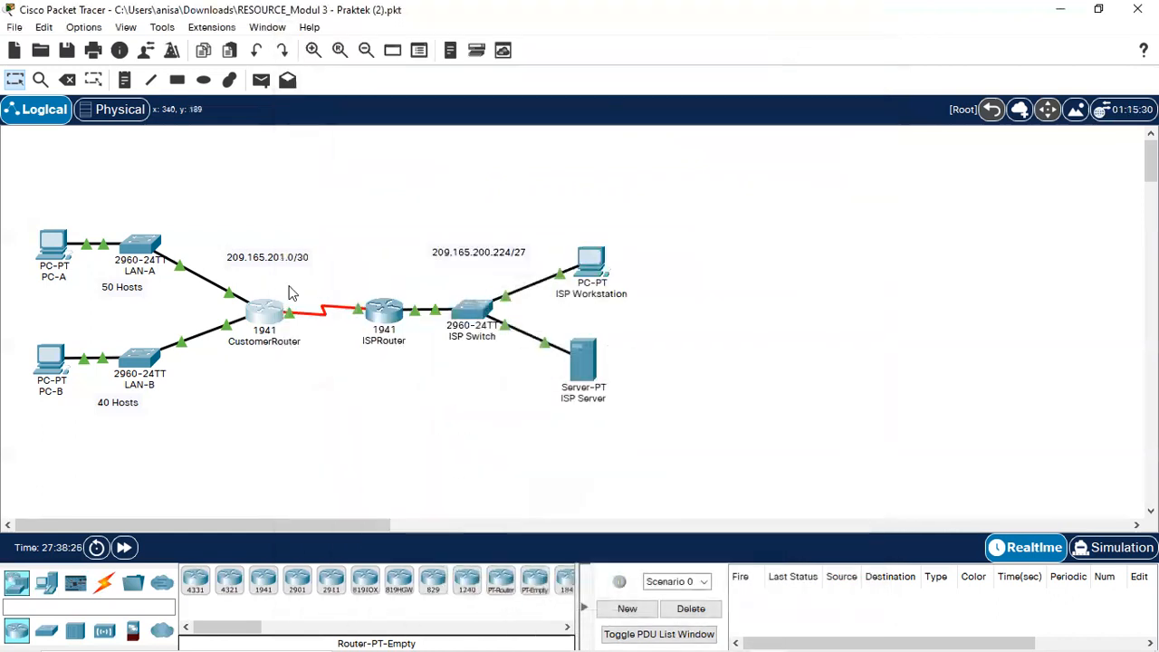
Review the LAN-A switch's CLI history and running configuration for the VLAN 1 address and default gateway.
{"action": "left_click", "coordinate": [136, 246]}
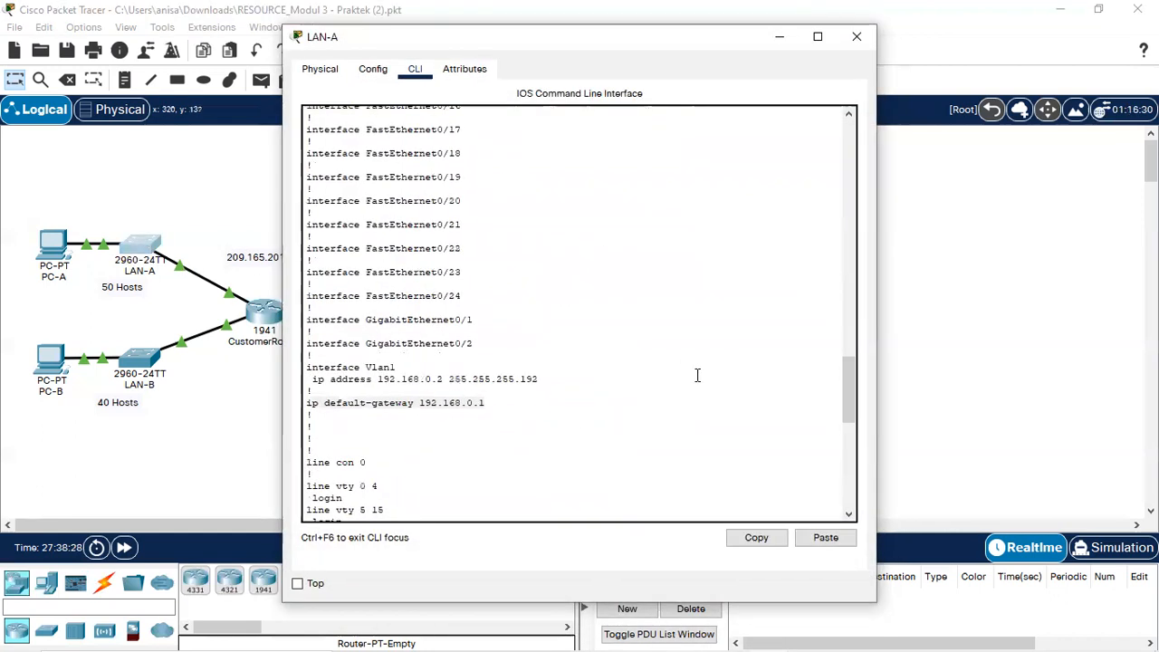
{"action": "left_click_drag", "start_coordinate": [850, 409], "coordinate": [784, 272]}
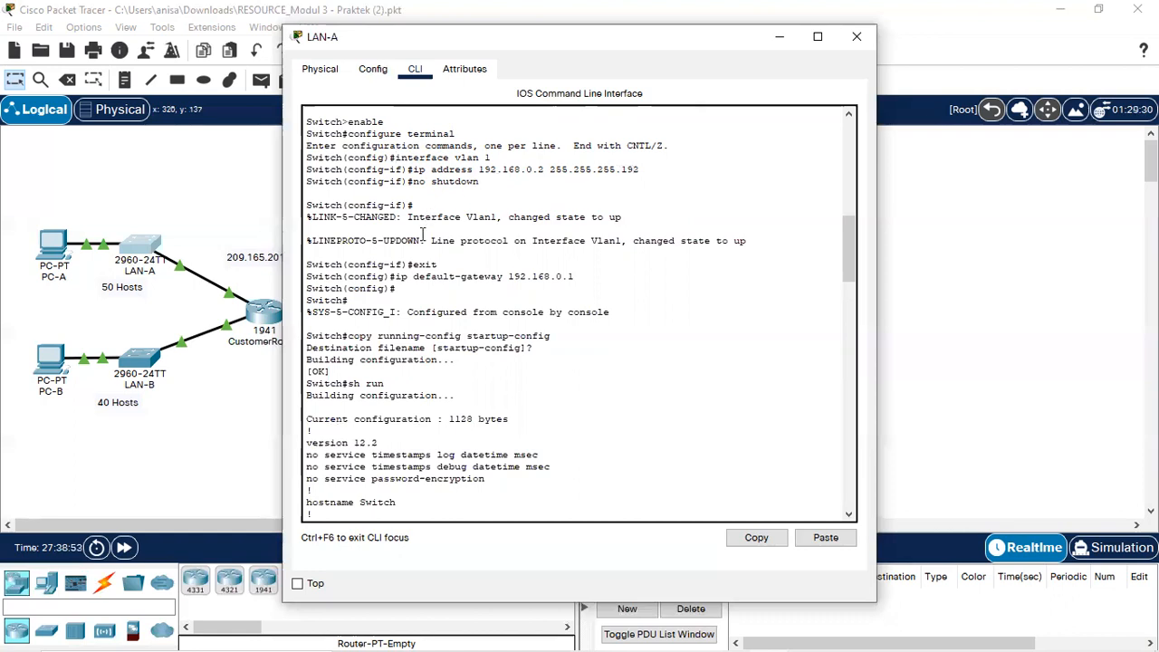
{"action": "left_click", "coordinate": [399, 277]}
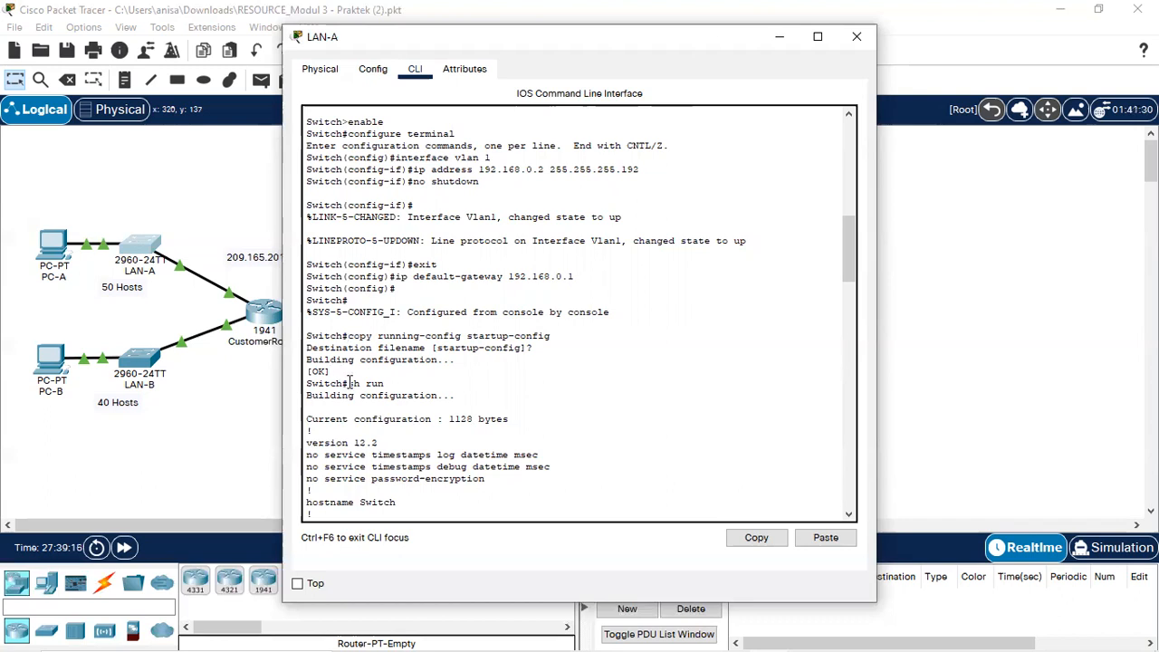
{"action": "left_click_drag", "start_coordinate": [349, 382], "coordinate": [384, 383]}
{"action": "left_click_drag", "start_coordinate": [846, 282], "coordinate": [840, 415]}
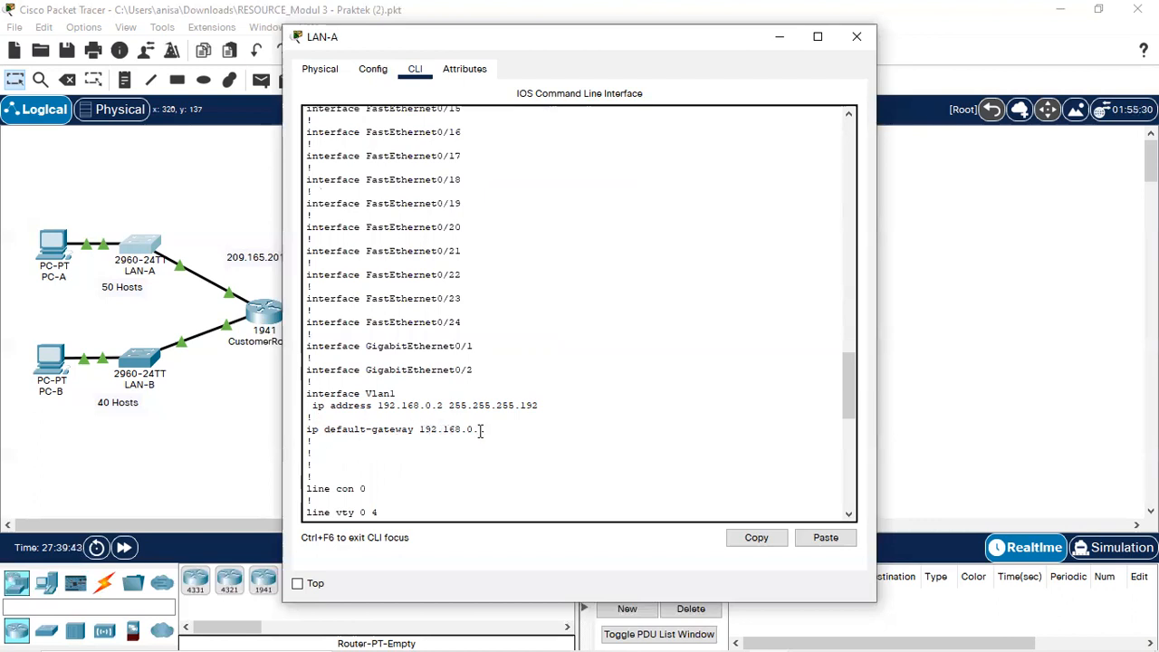
{"action": "left_click", "coordinate": [767, 44]}
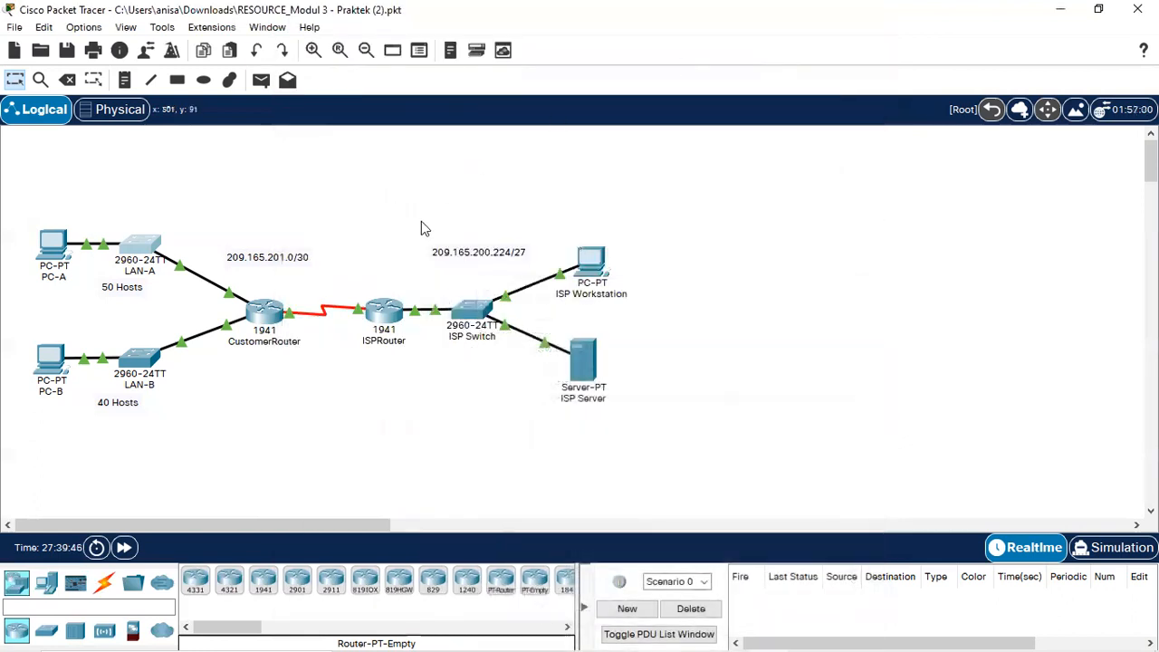
Review the LAN-B switch's CLI history and running configuration for the VLAN 1 address and default gateway.
{"action": "left_click", "coordinate": [152, 360]}
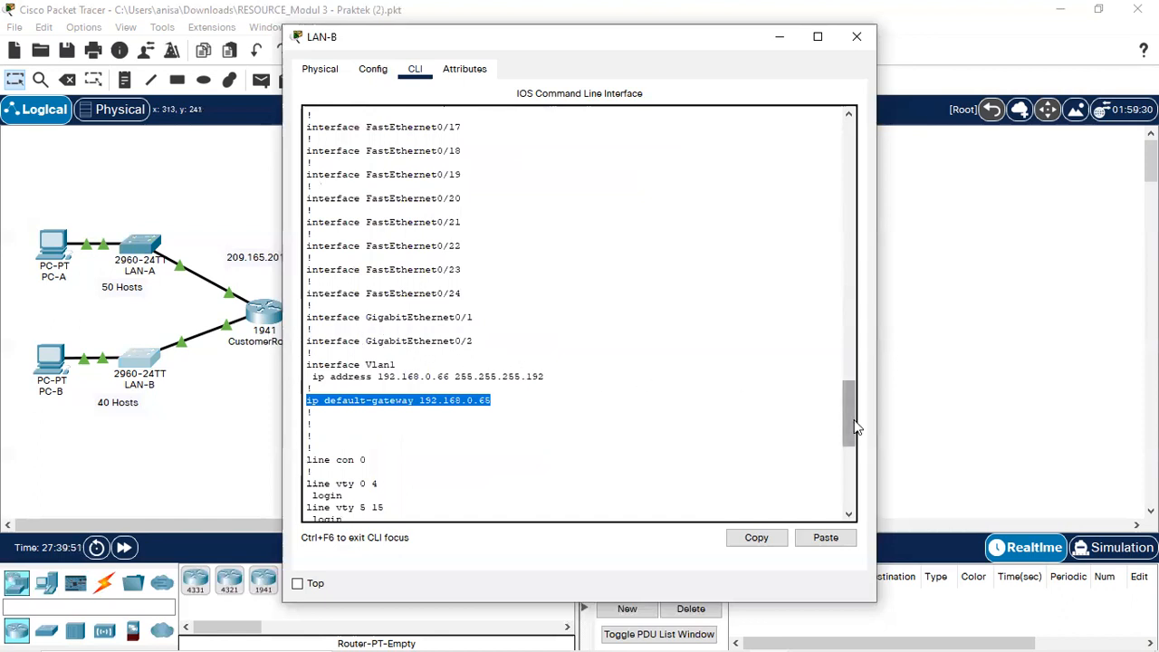
{"action": "left_click", "coordinate": [794, 420]}
{"action": "left_click_drag", "start_coordinate": [842, 421], "coordinate": [800, 283]}
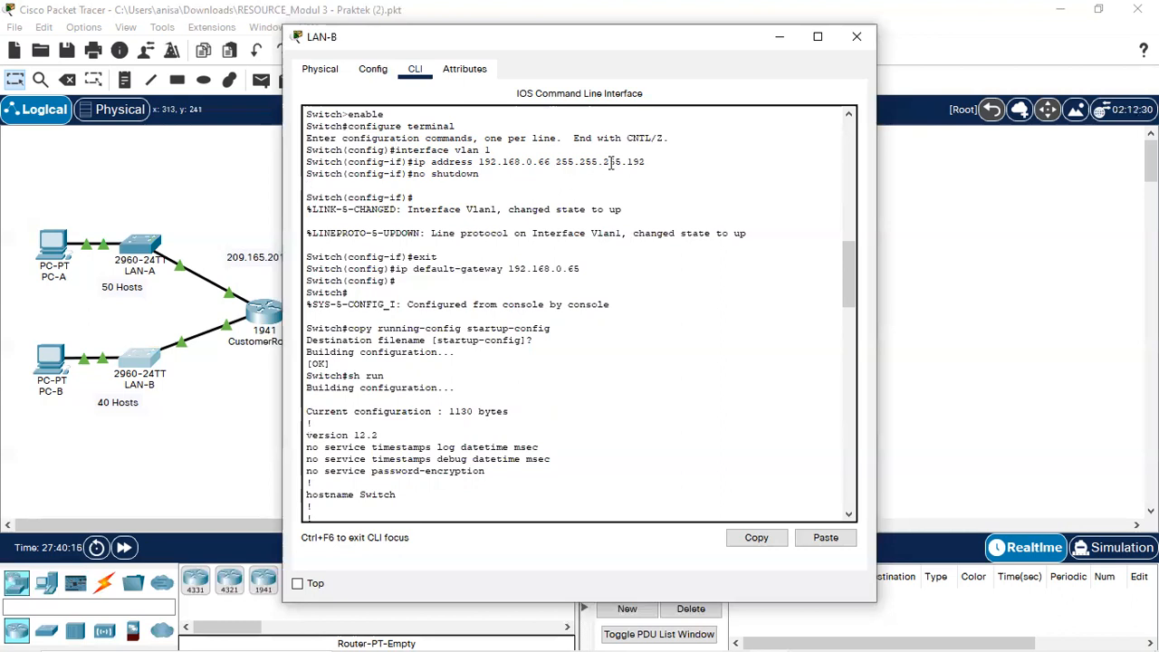
{"action": "left_click", "coordinate": [492, 177]}
{"action": "left_click", "coordinate": [438, 248]}
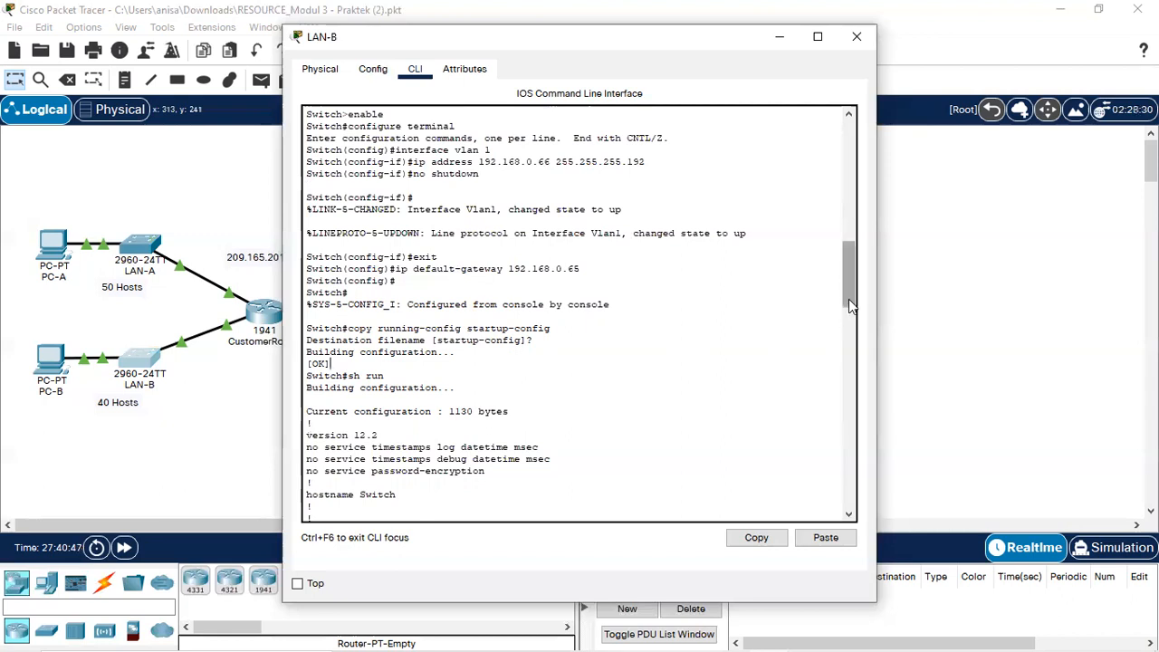
{"action": "left_click_drag", "start_coordinate": [848, 299], "coordinate": [847, 436]}
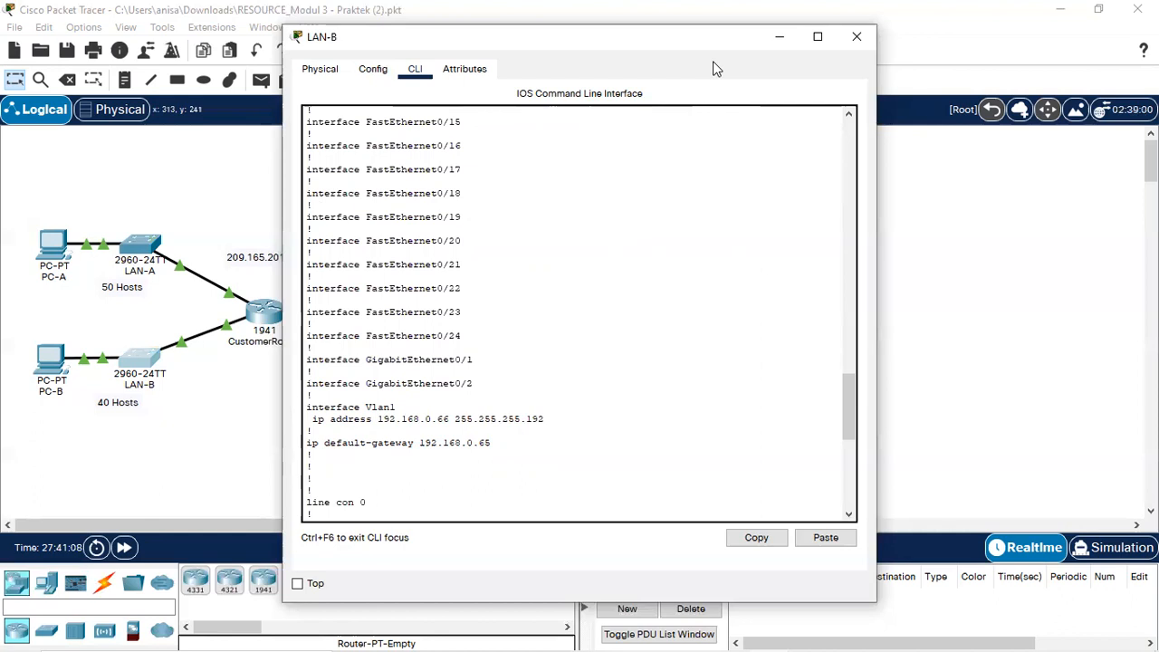
{"action": "left_click", "coordinate": [778, 37]}
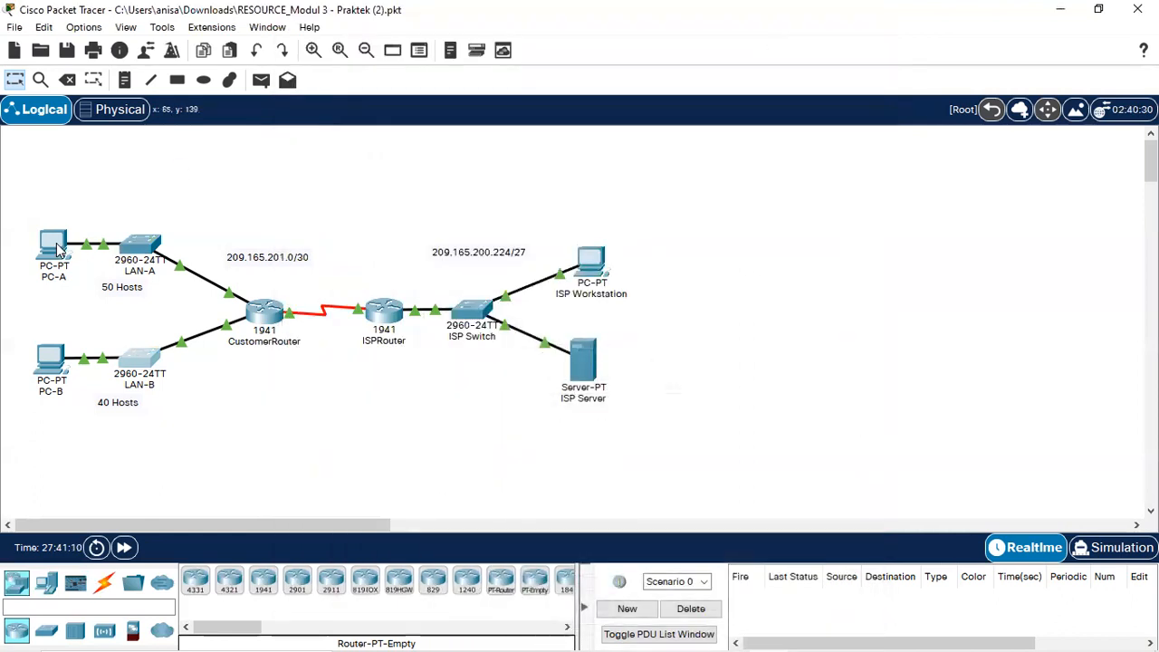
Check PC-A's static IPv4 address, subnet mask and default gateway in its IP configuration.
{"action": "left_click", "coordinate": [56, 246]}
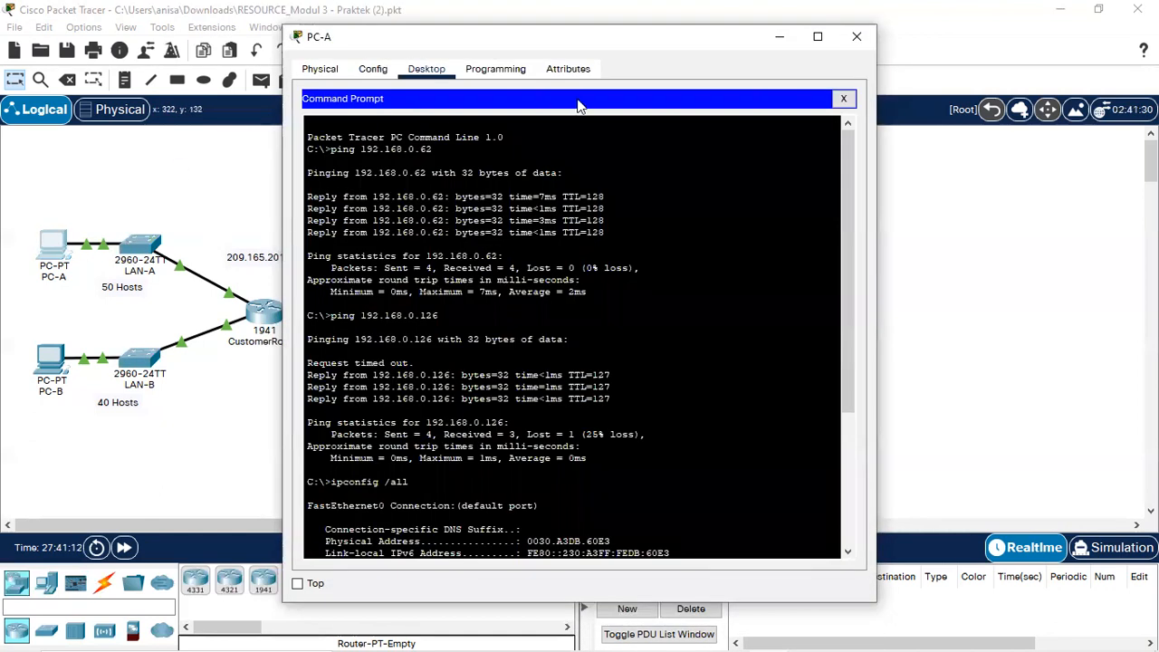
{"action": "left_click", "coordinate": [843, 98]}
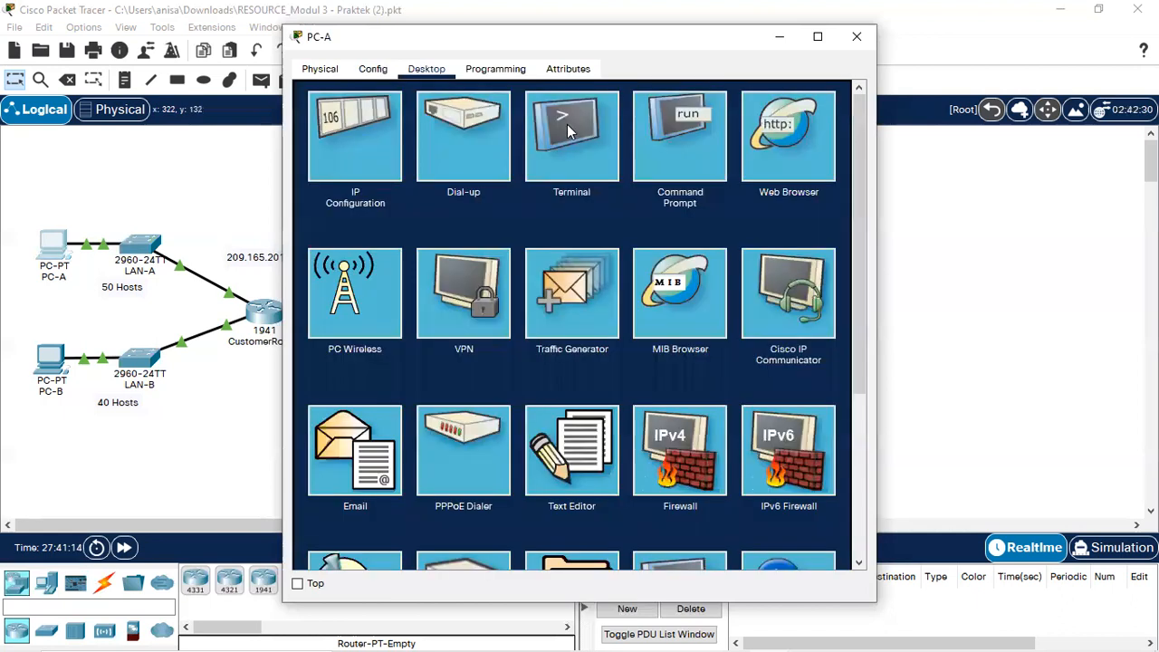
{"action": "left_click", "coordinate": [370, 132]}
{"action": "left_click", "coordinate": [592, 184]}
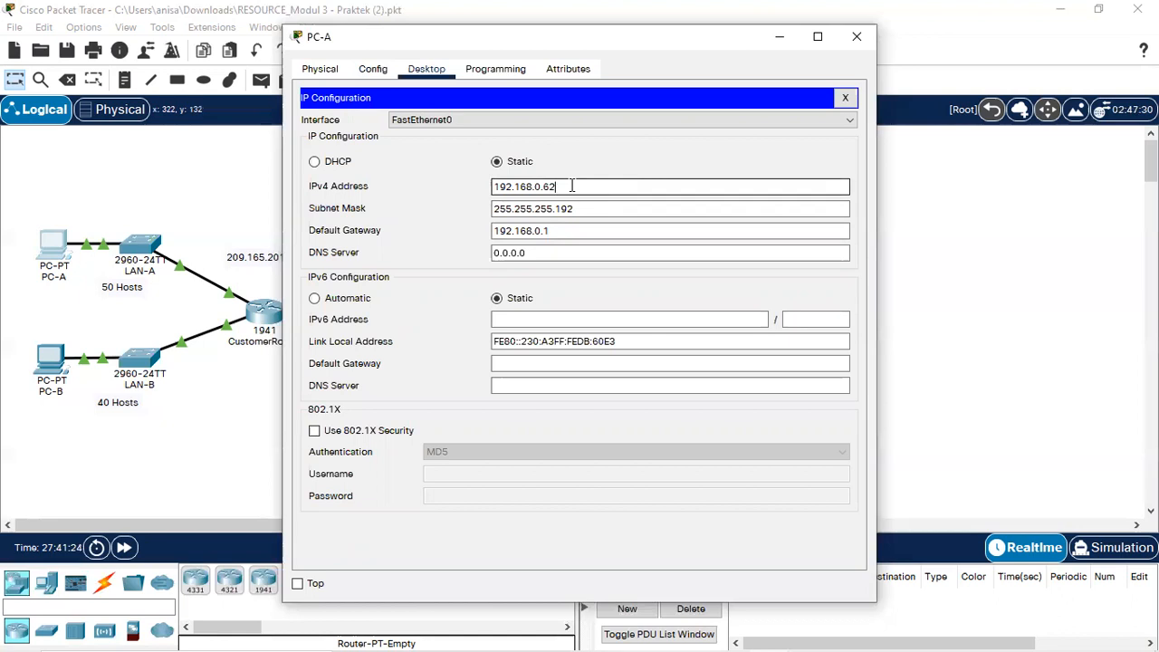
{"action": "left_click", "coordinate": [586, 208]}
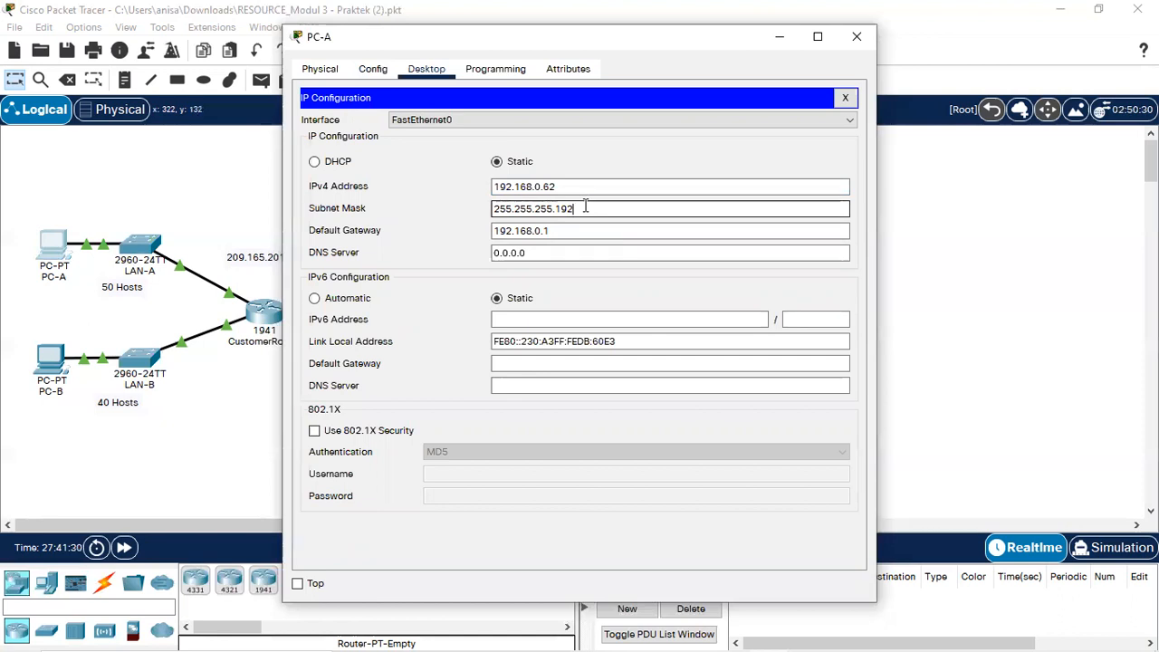
{"action": "left_click", "coordinate": [559, 228]}
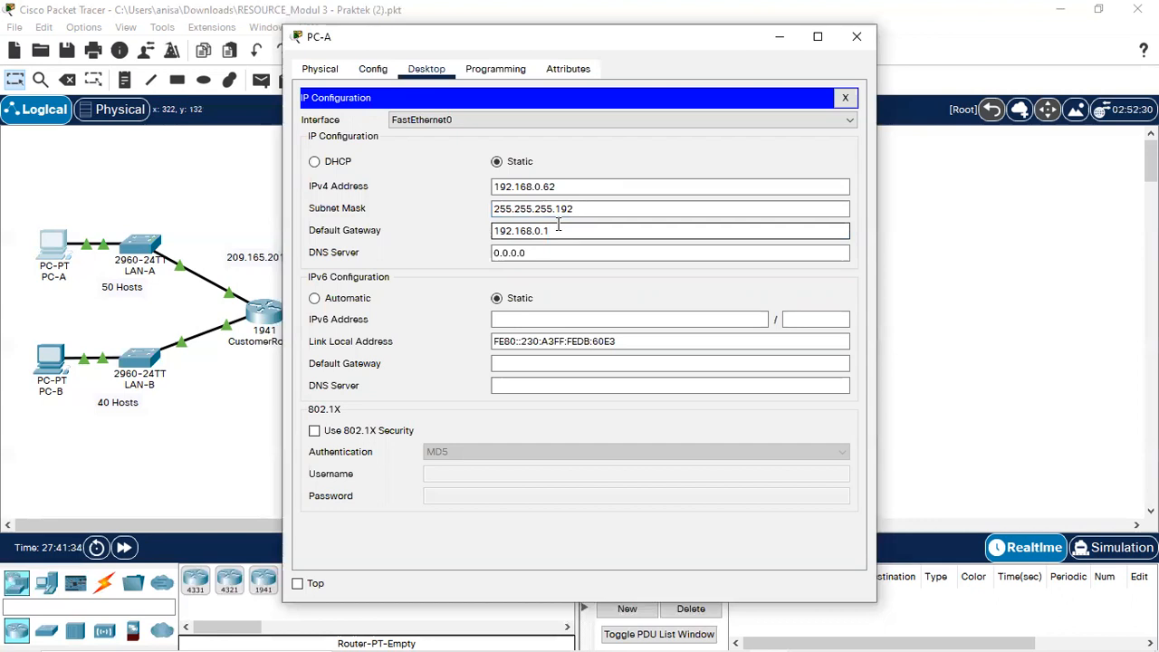
{"action": "left_click", "coordinate": [776, 42]}
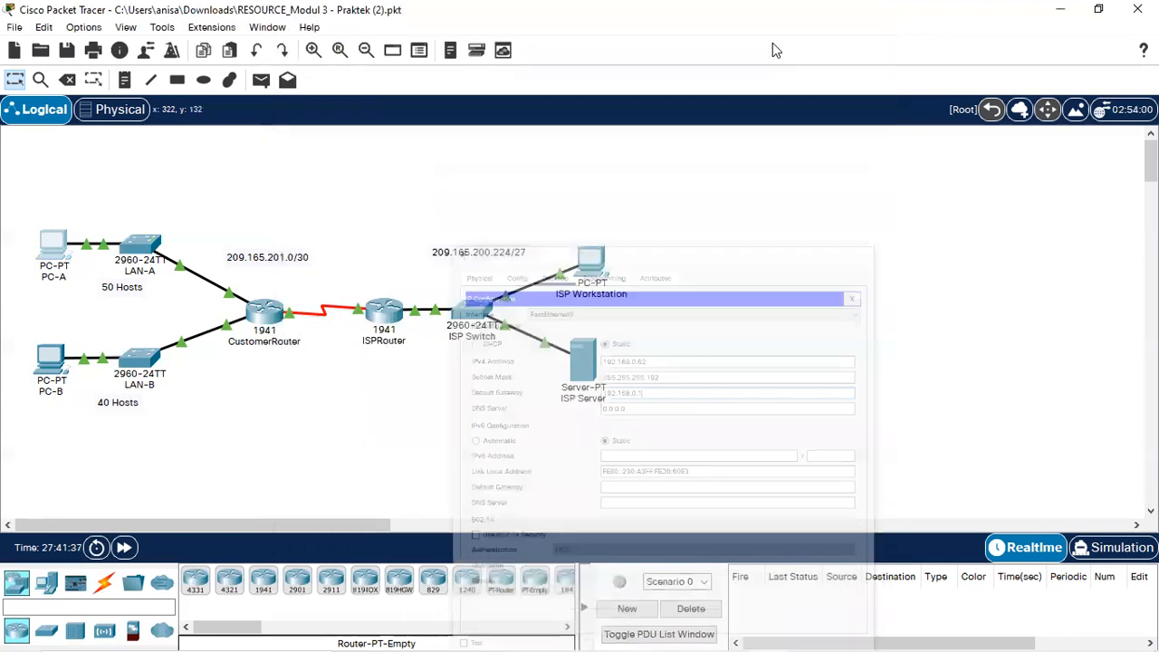
Check PC-B's static IPv4 address, subnet mask and default gateway in its IP configuration.
{"action": "left_click", "coordinate": [48, 358]}
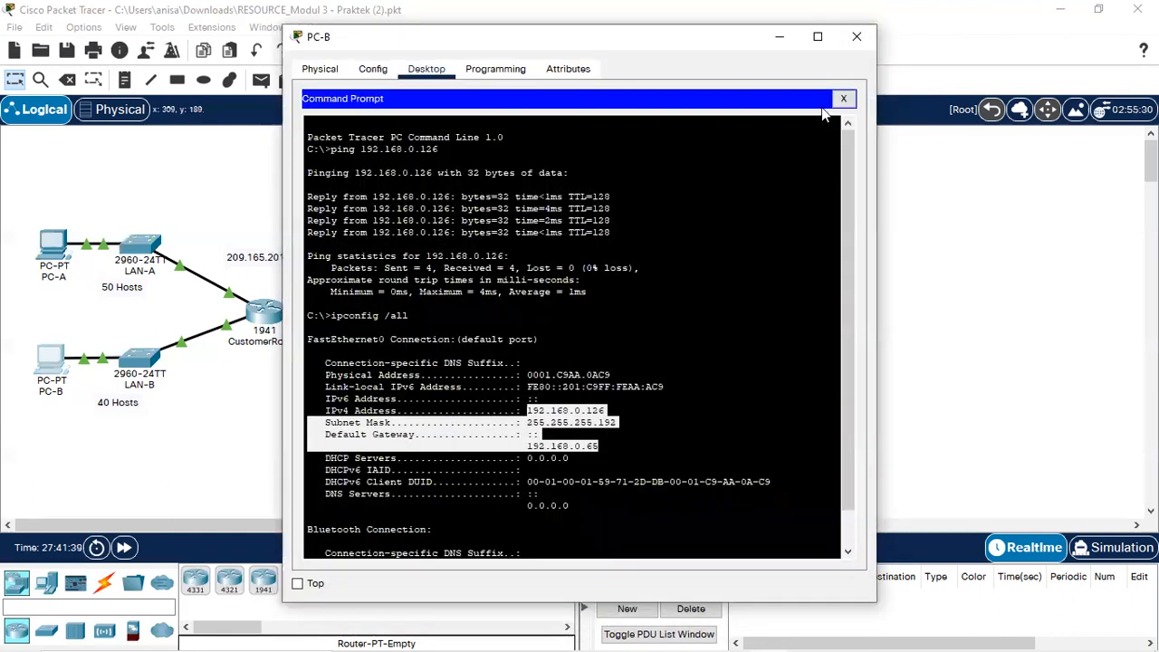
{"action": "left_click", "coordinate": [842, 99]}
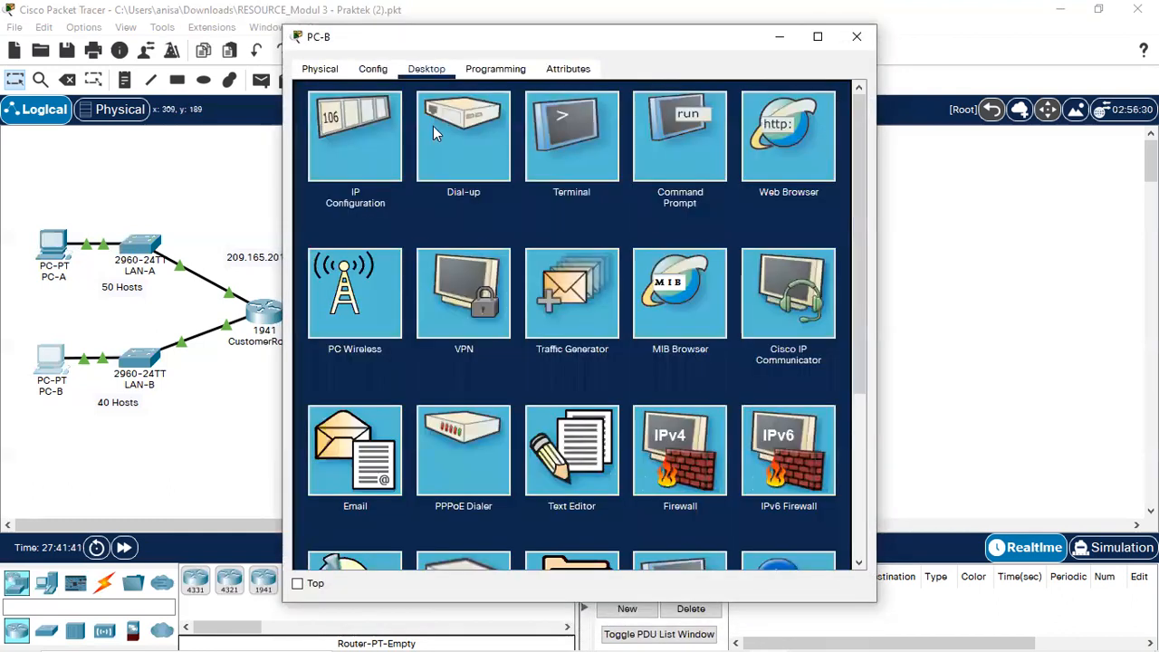
{"action": "left_click", "coordinate": [380, 114]}
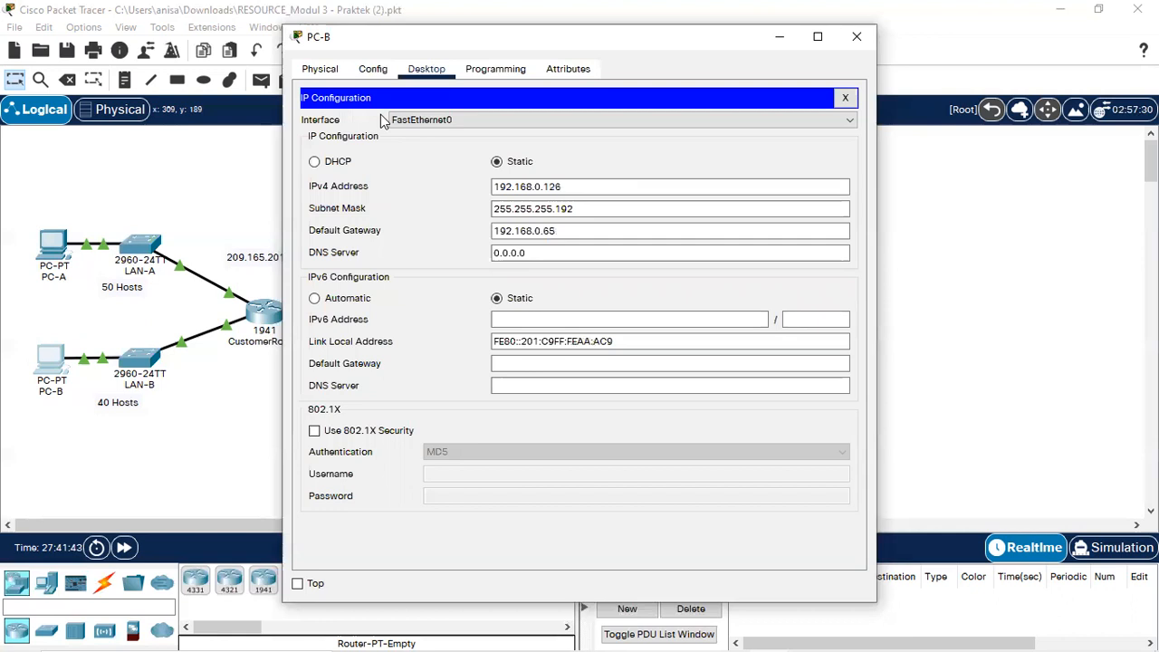
{"action": "left_click", "coordinate": [536, 186]}
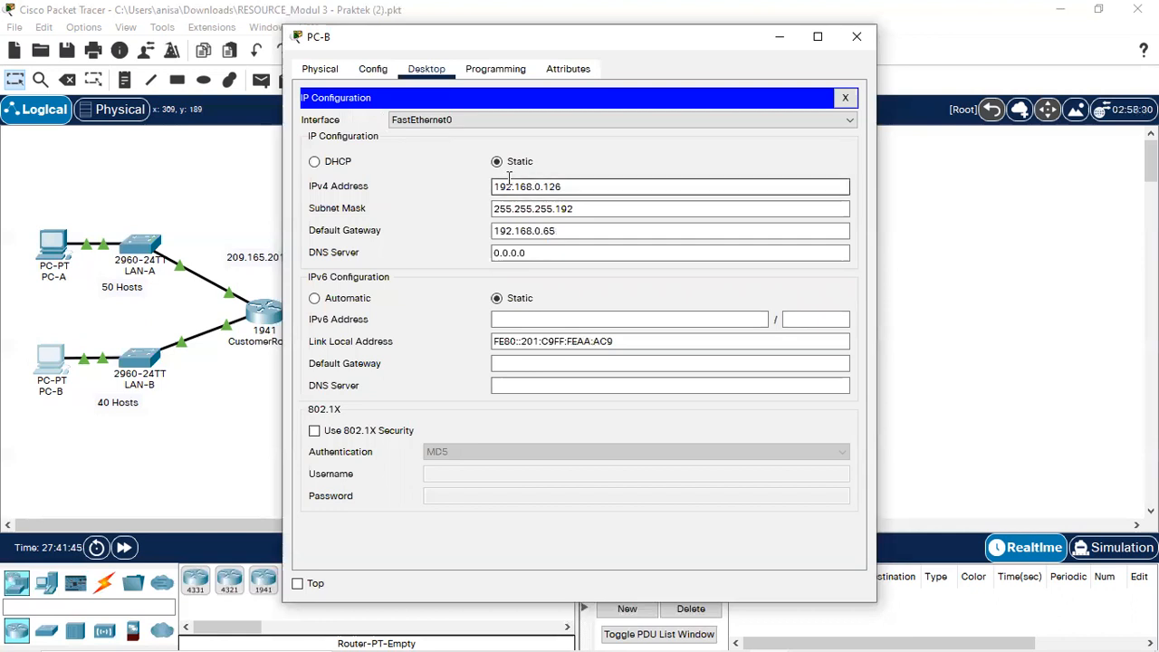
{"action": "left_click", "coordinate": [589, 205]}
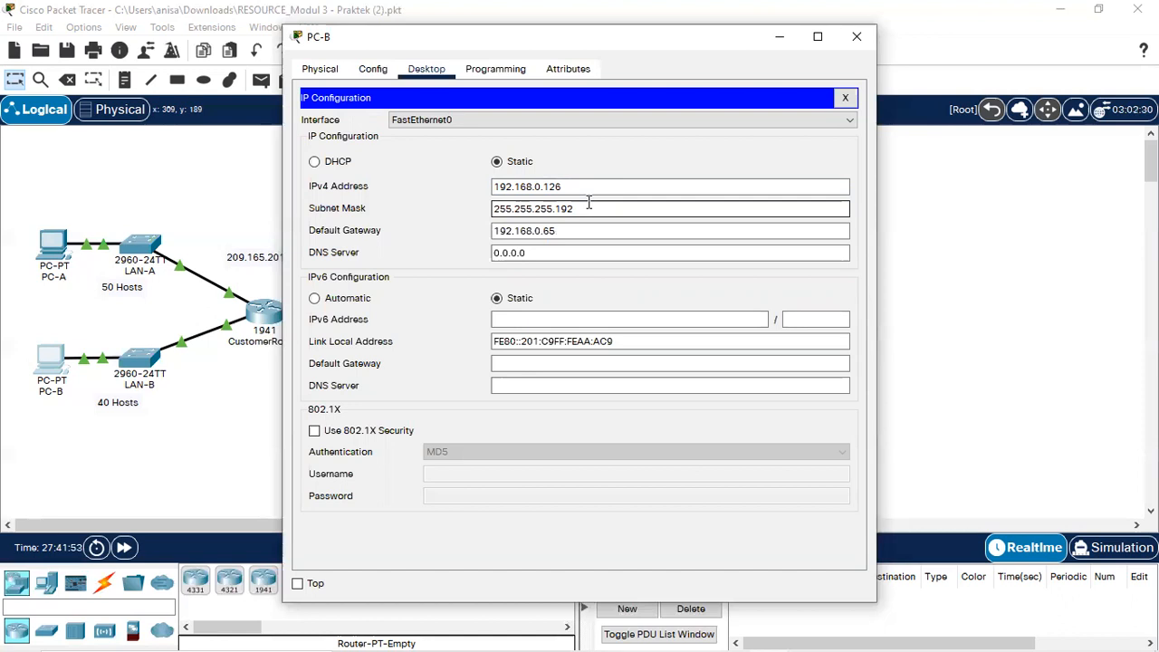
{"action": "left_click", "coordinate": [561, 230]}
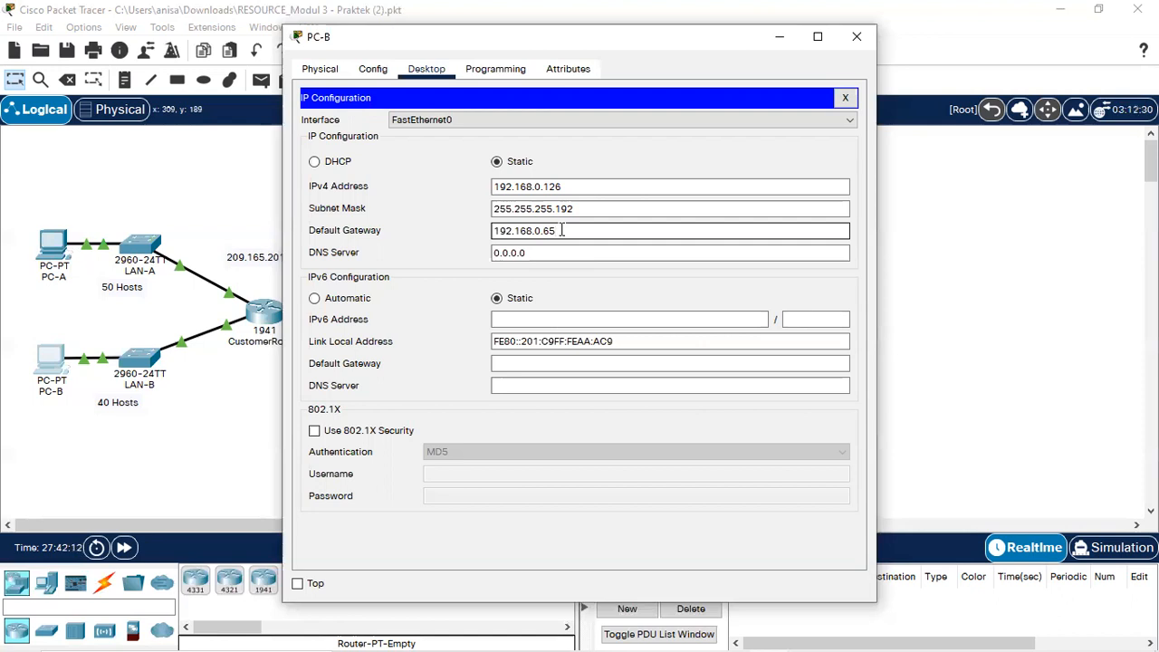
{"action": "left_click", "coordinate": [856, 37]}
Examine the earlier ping and ipconfig output in the command prompts of PC-A and PC-B.
{"action": "left_click", "coordinate": [56, 237]}
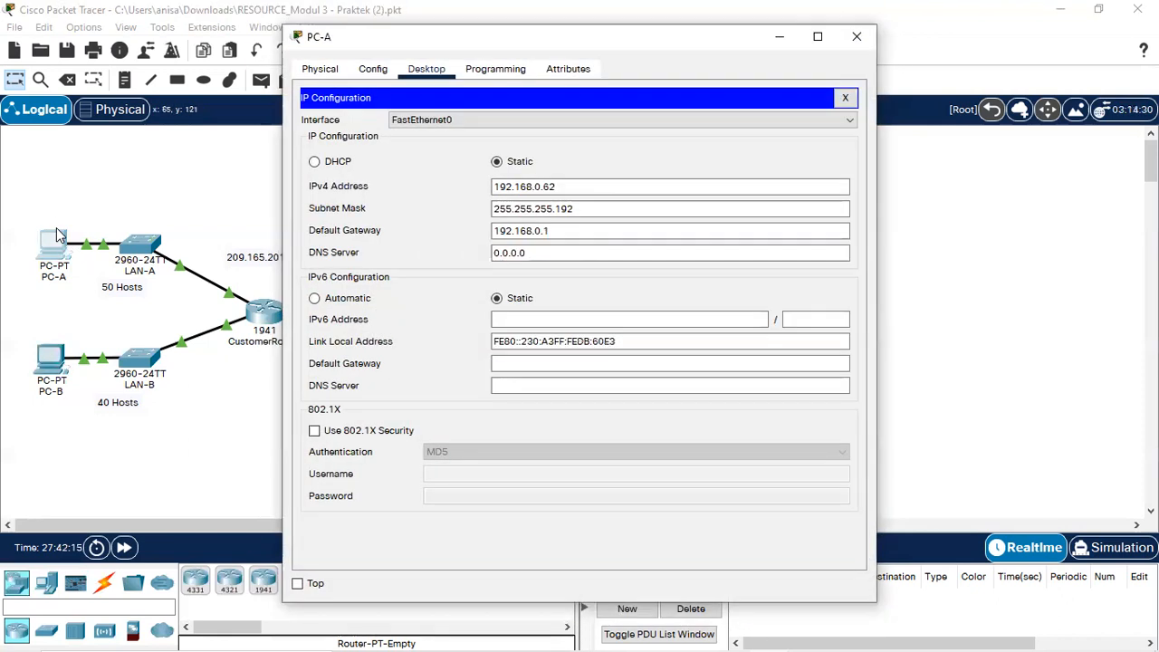
{"action": "left_click", "coordinate": [844, 99]}
{"action": "left_click", "coordinate": [670, 143]}
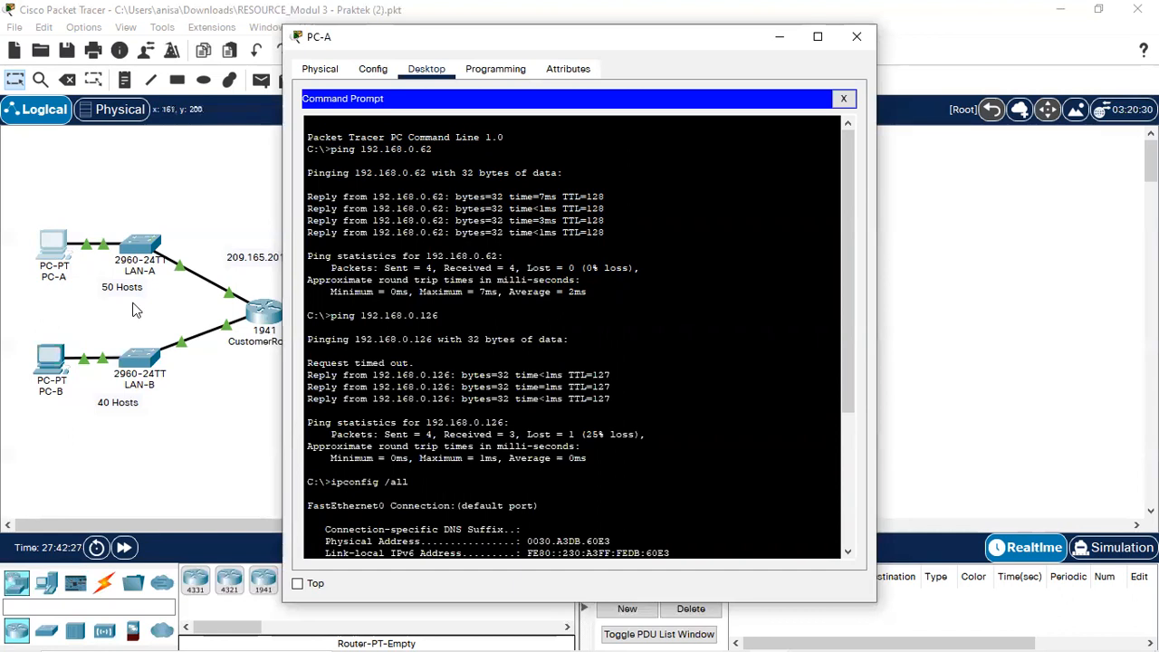
{"action": "left_click", "coordinate": [41, 360]}
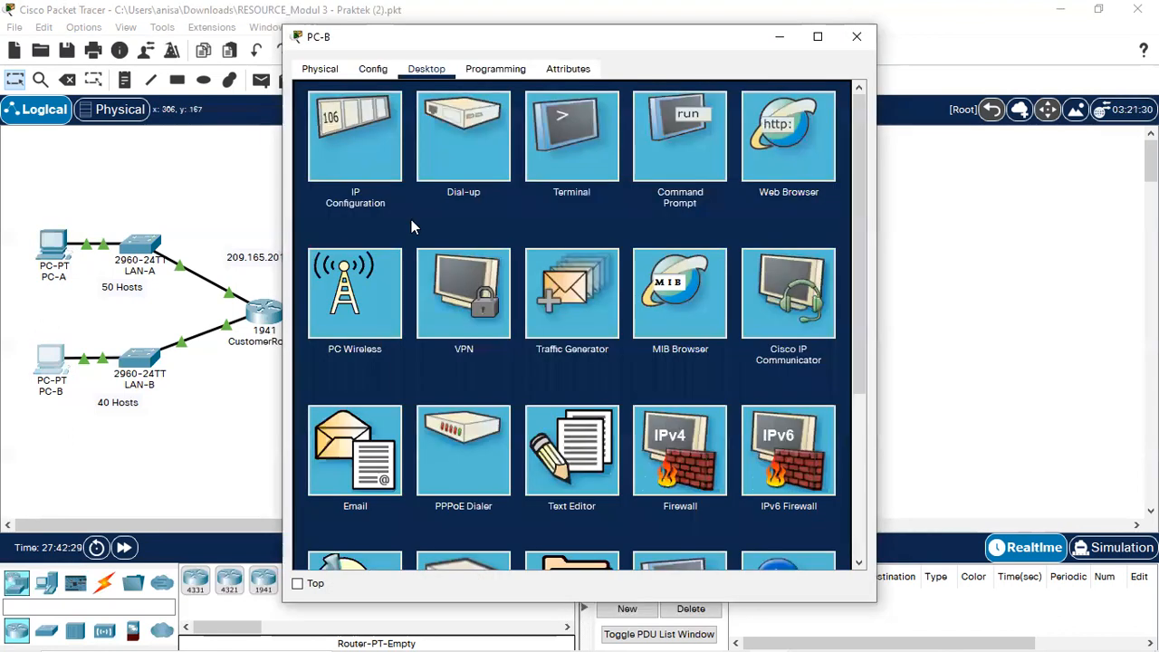
{"action": "left_click", "coordinate": [667, 152]}
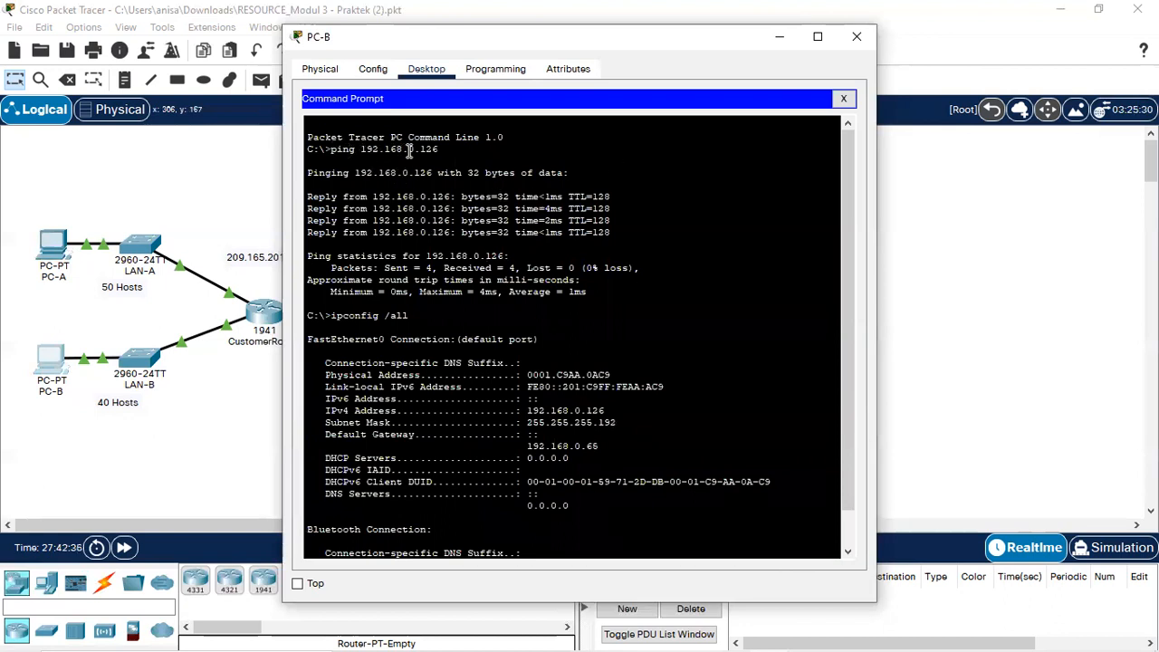
Review the earlier ping to 192.168.0.126 in PC-A's command prompt to check connectivity with PC-B.
{"action": "left_click", "coordinate": [787, 39]}
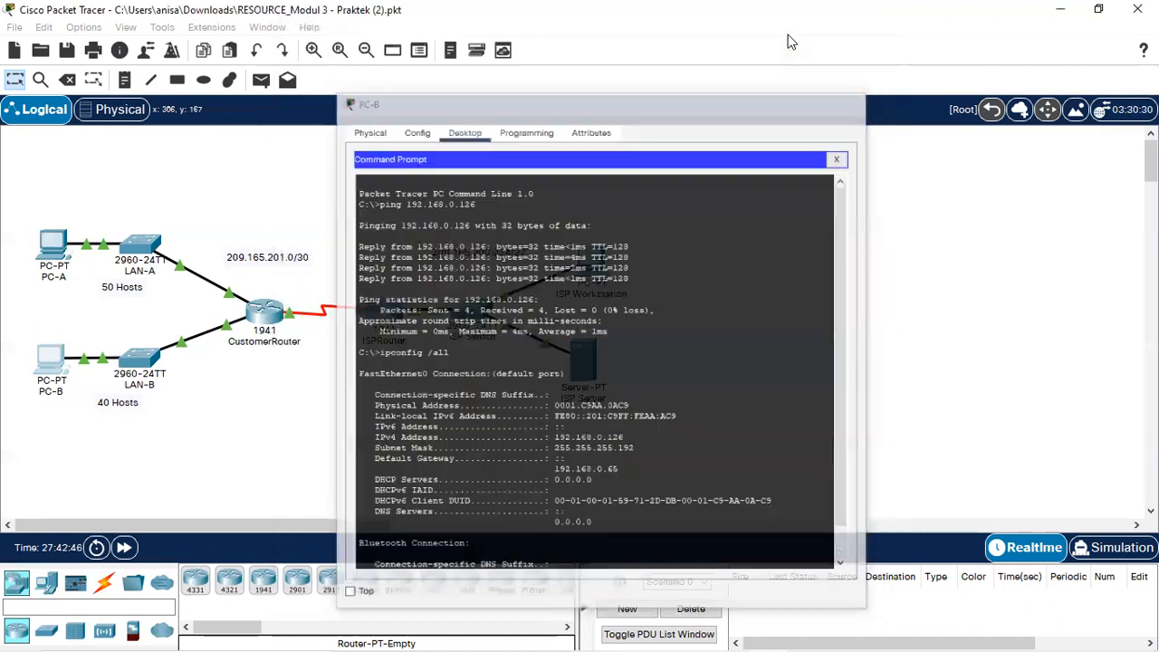
{"action": "left_click", "coordinate": [60, 242]}
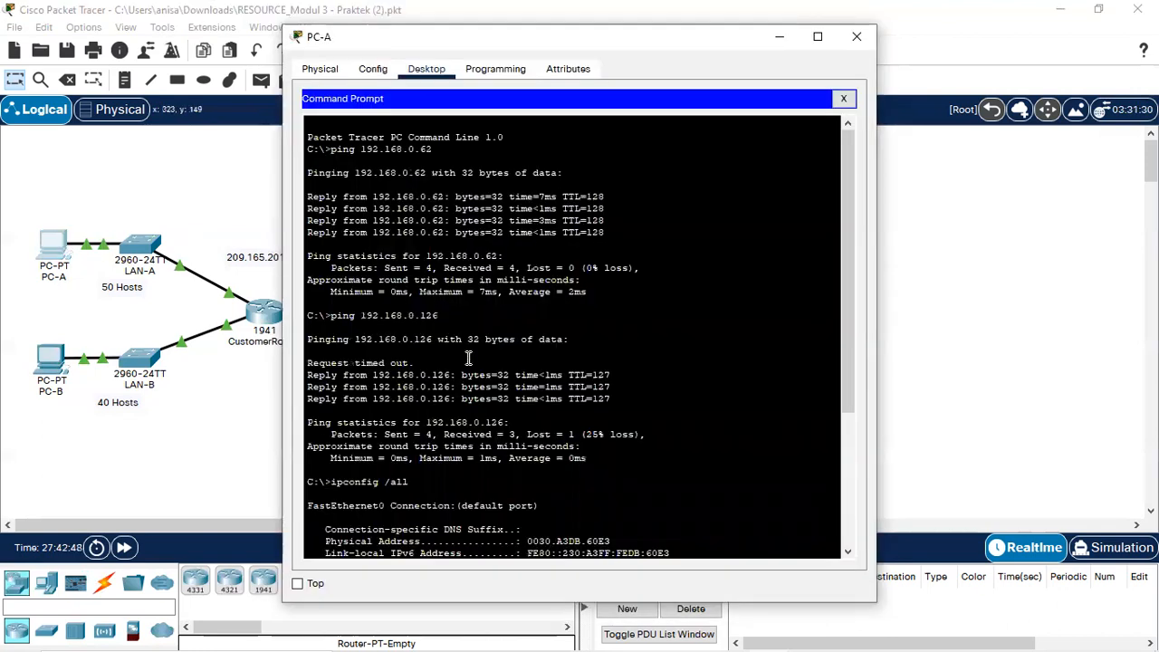
{"action": "left_click", "coordinate": [355, 316]}
{"action": "left_click_drag", "start_coordinate": [332, 315], "coordinate": [443, 314]}
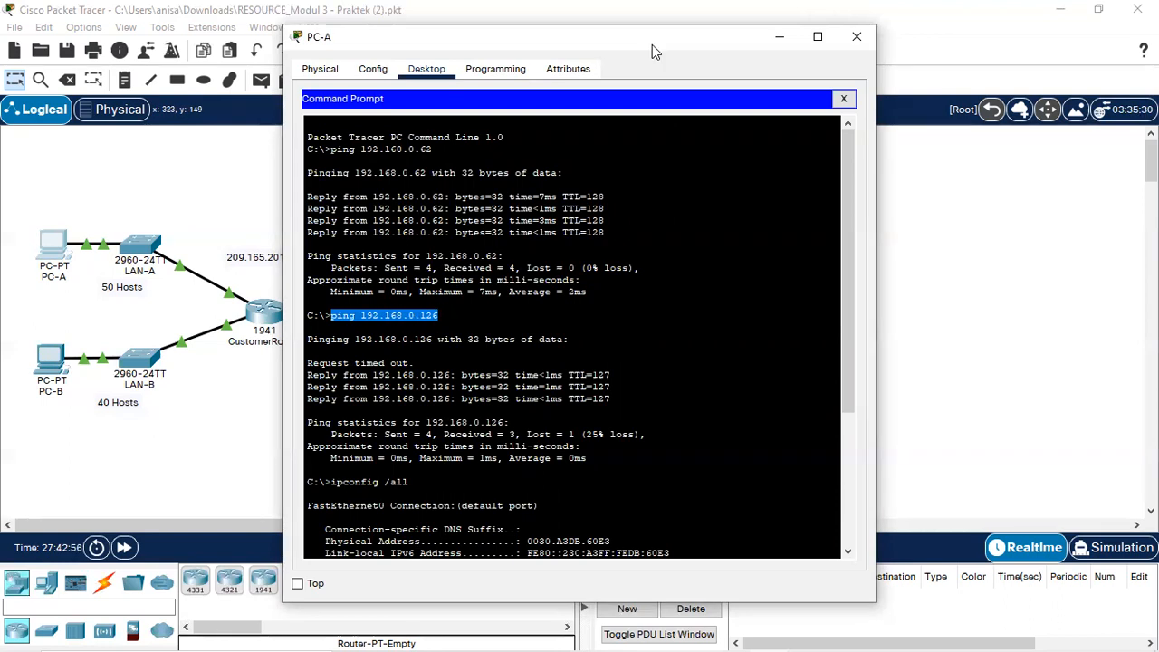
{"action": "left_click", "coordinate": [780, 40]}
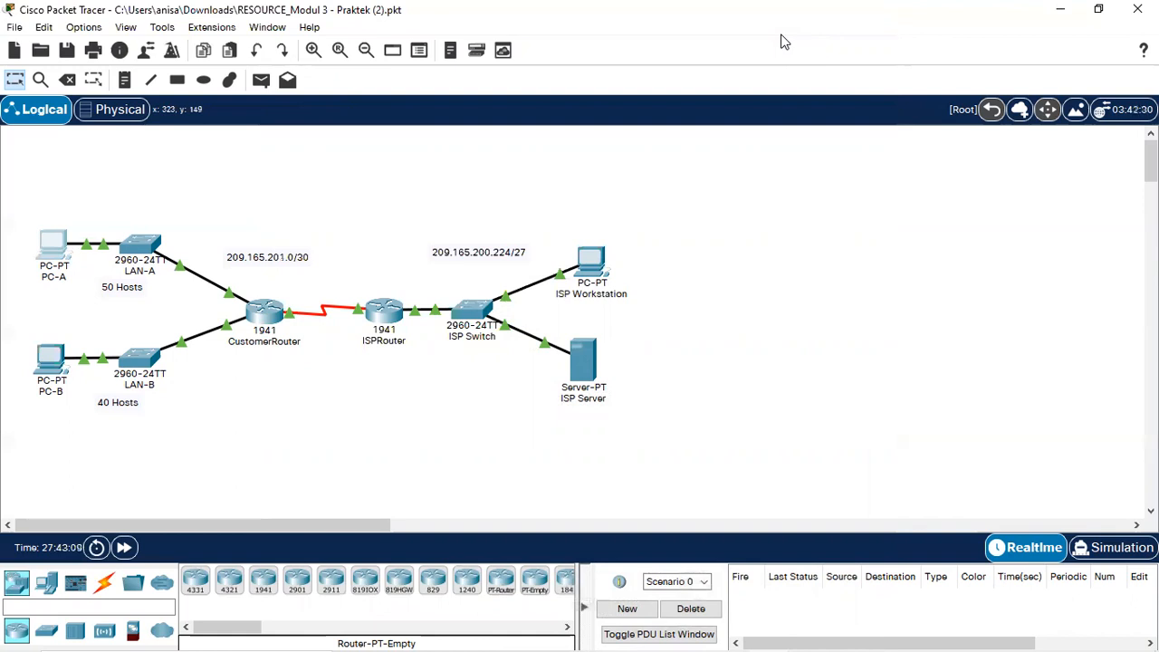
Check the IP addresses and subnet masks of the GigabitEthernet and serial interfaces in CustomerRouter's running configuration.
{"action": "left_click", "coordinate": [269, 318]}
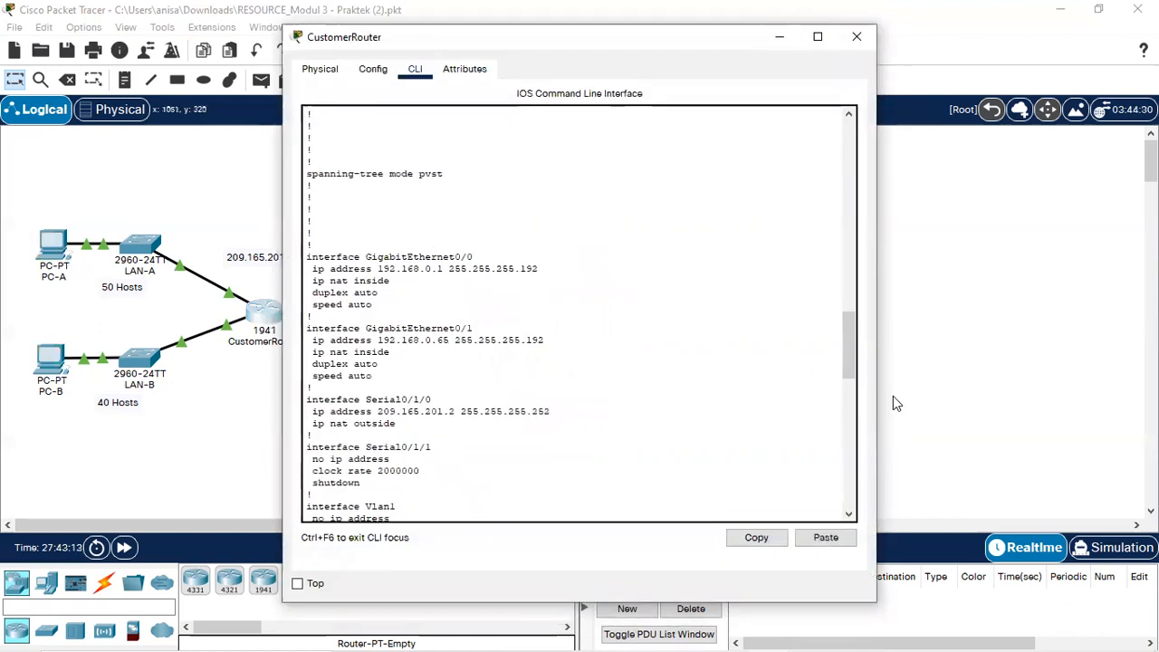
{"action": "left_click_drag", "start_coordinate": [841, 367], "coordinate": [828, 328]}
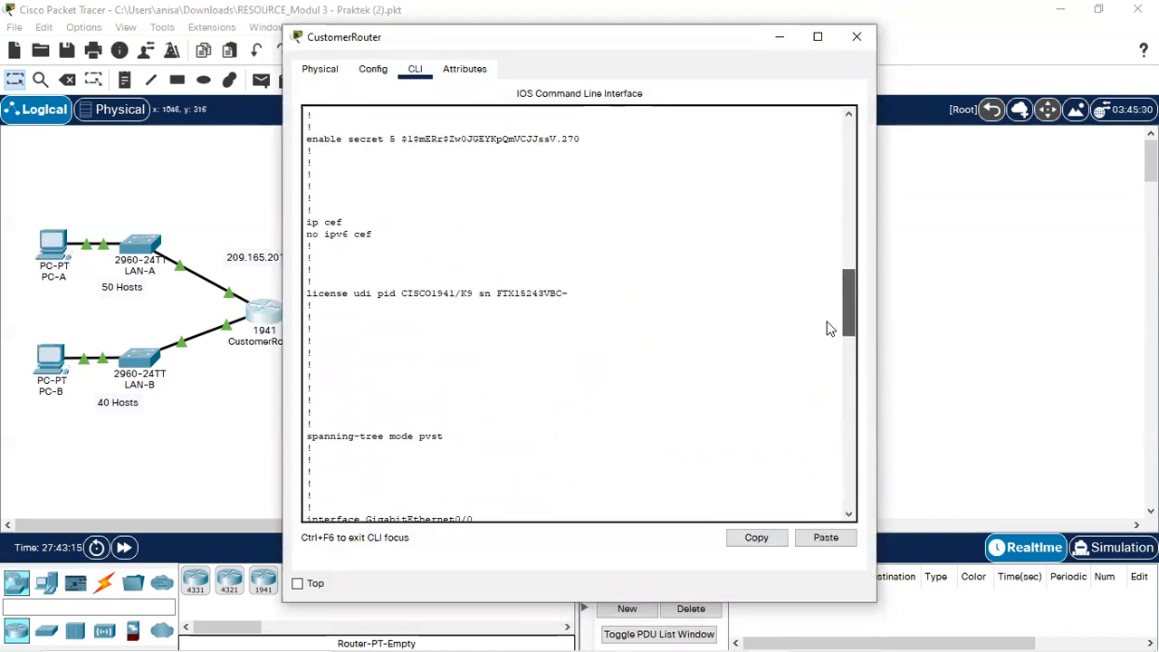
{"action": "scroll", "coordinate": [836, 365], "scroll_direction": "down", "scroll_amount": 8}
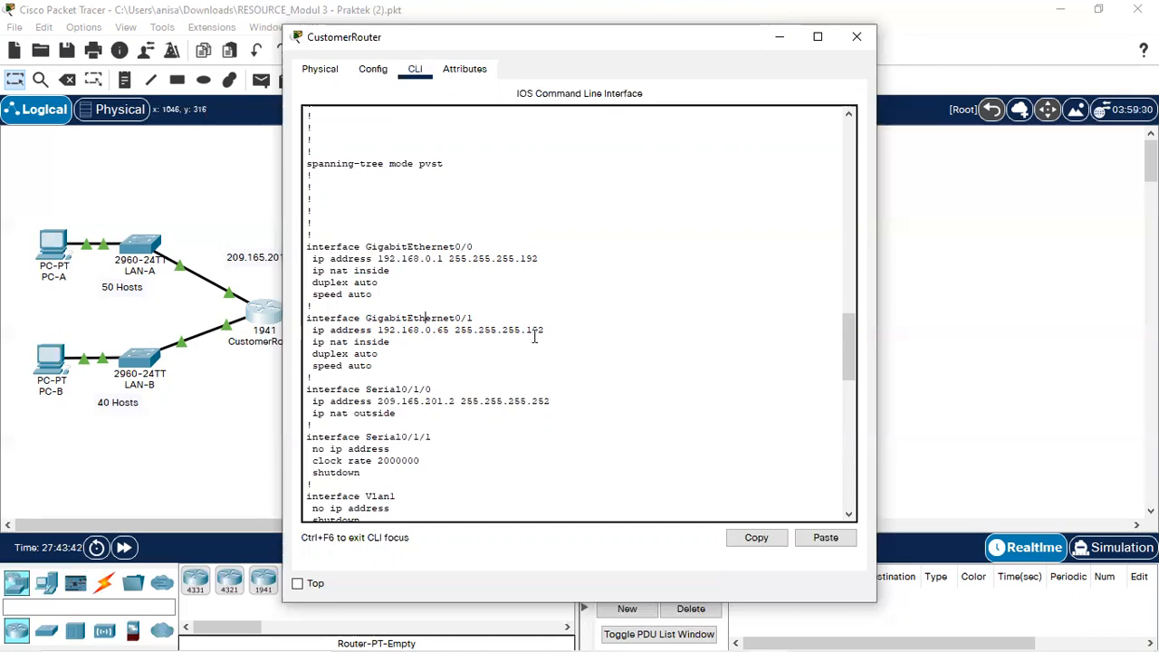
{"action": "left_click", "coordinate": [784, 40]}
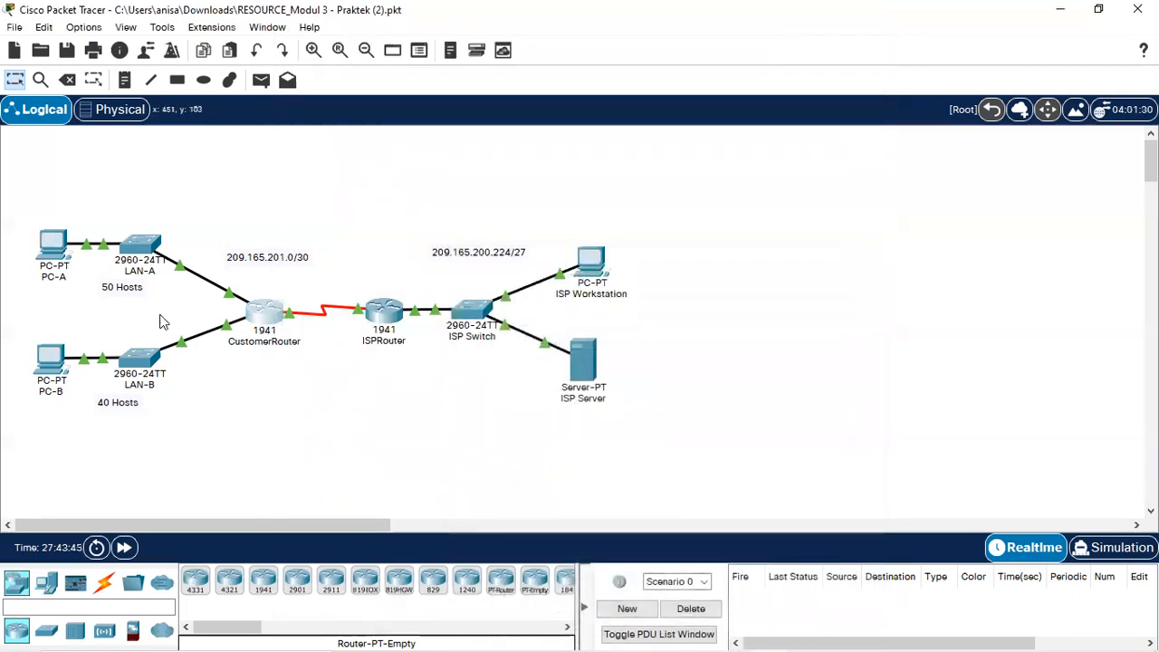
Check the VLAN 1 address, subnet mask and default gateway in the running configurations of switches LAN-A and LAN-B.
{"action": "left_click", "coordinate": [131, 263]}
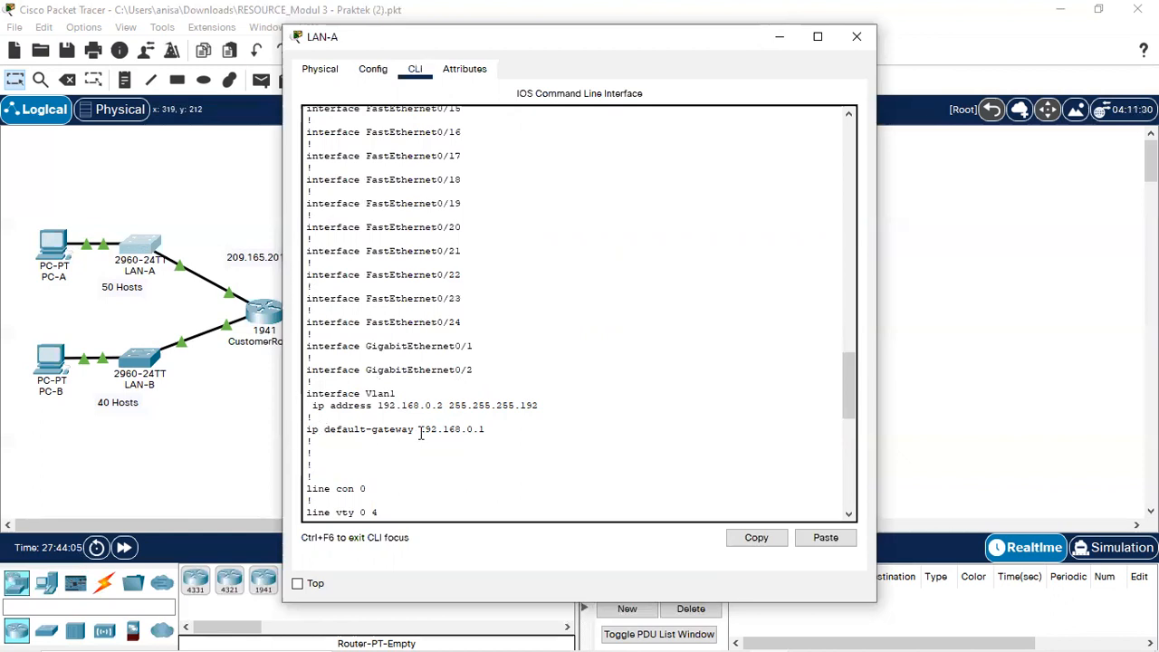
{"action": "left_click", "coordinate": [779, 36]}
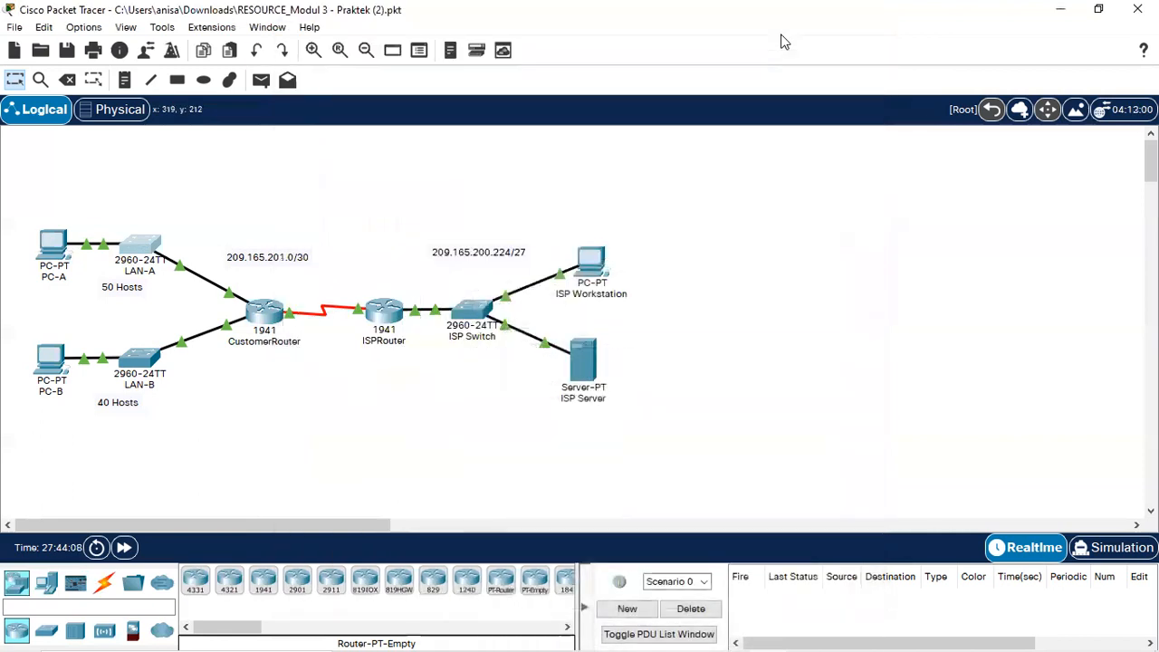
{"action": "left_click", "coordinate": [140, 356]}
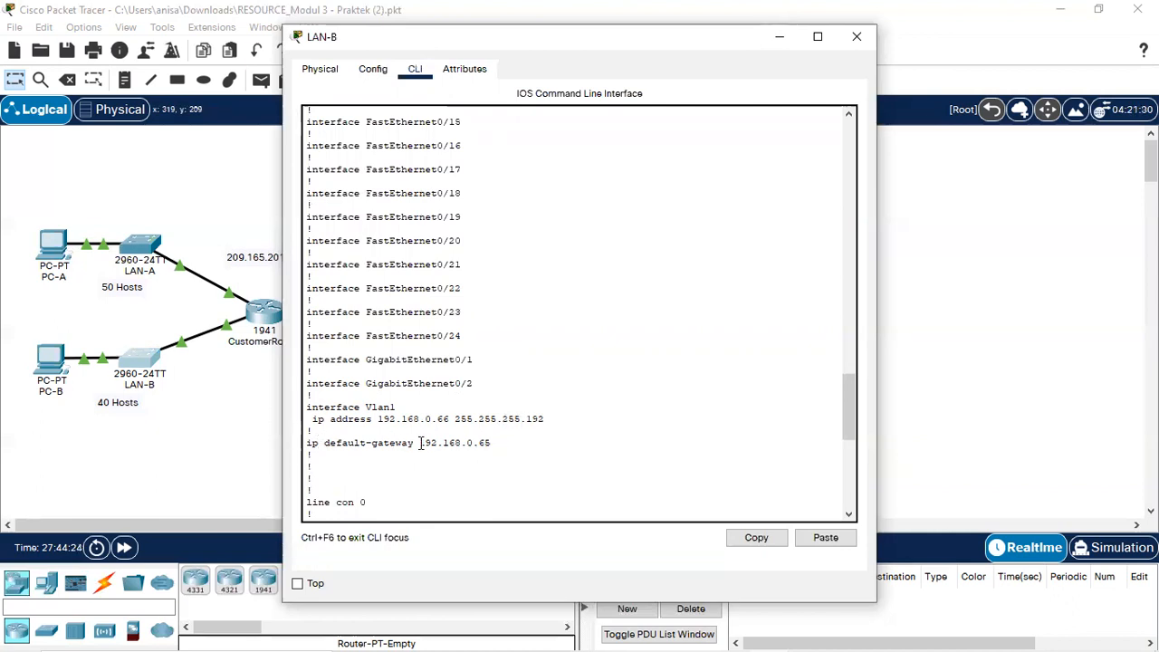
{"action": "left_click", "coordinate": [777, 41]}
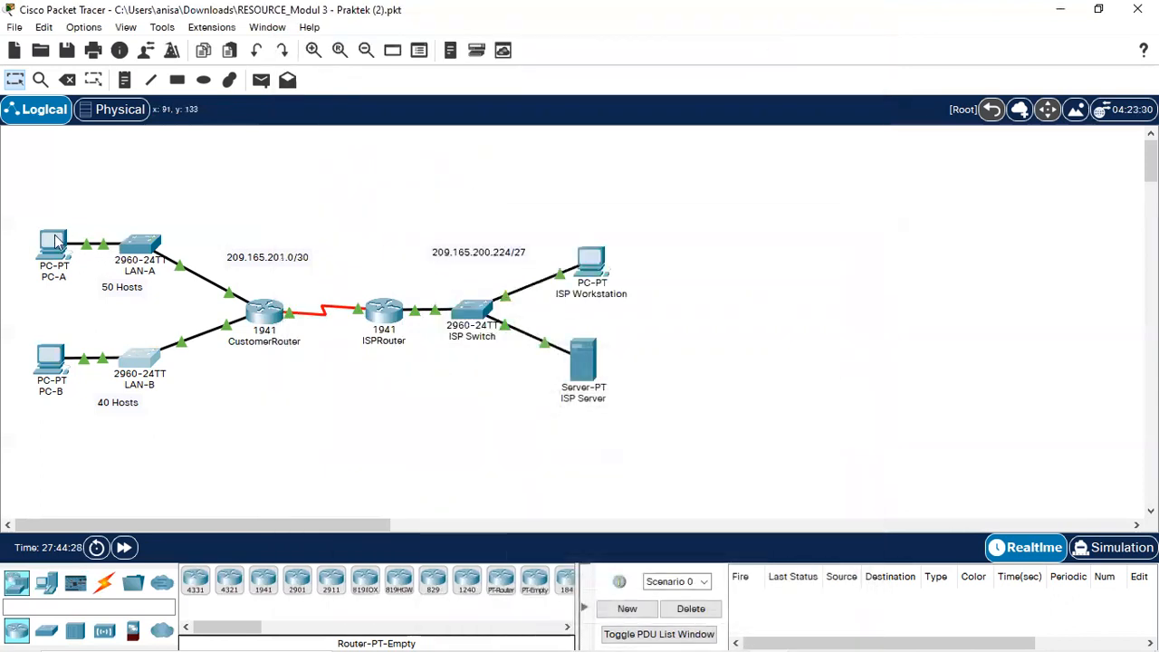
Check PC-A's IPv4 address, subnet mask and default gateway in its earlier ipconfig /all output.
{"action": "left_click", "coordinate": [63, 255]}
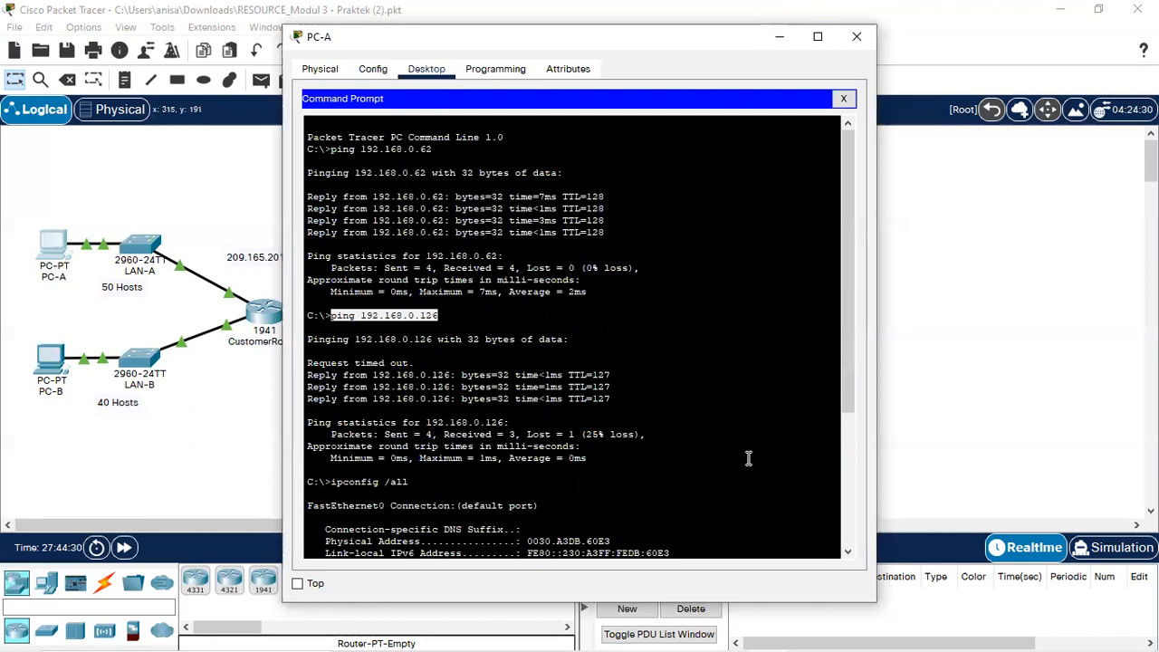
{"action": "left_click_drag", "start_coordinate": [840, 398], "coordinate": [836, 530]}
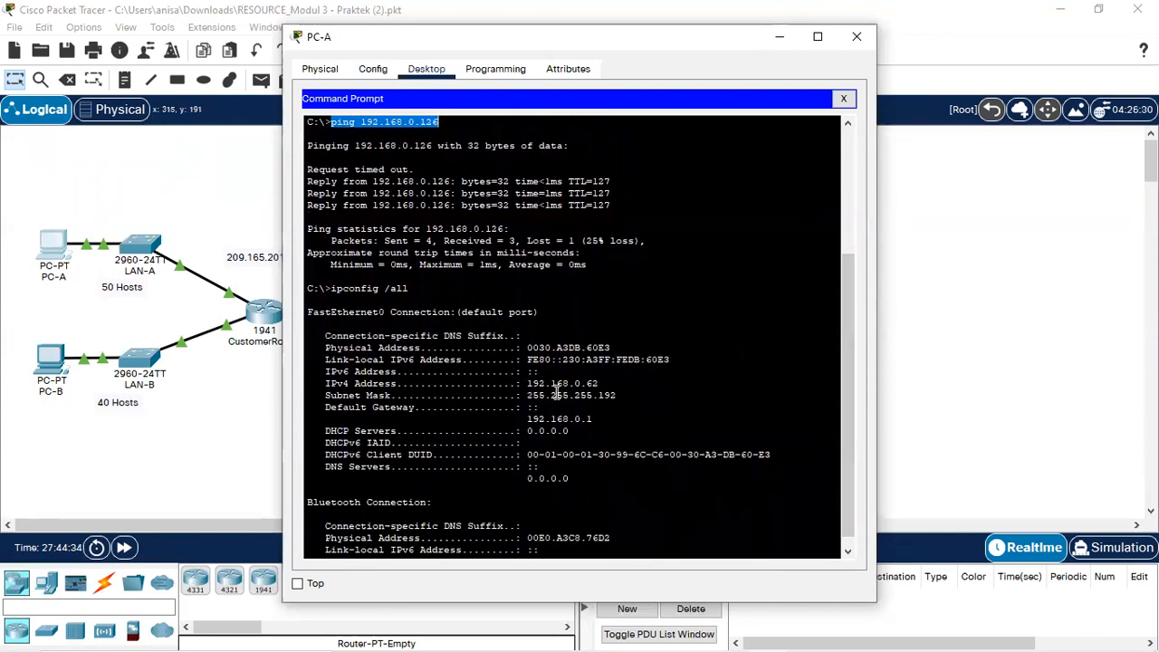
{"action": "left_click_drag", "start_coordinate": [528, 384], "coordinate": [601, 385]}
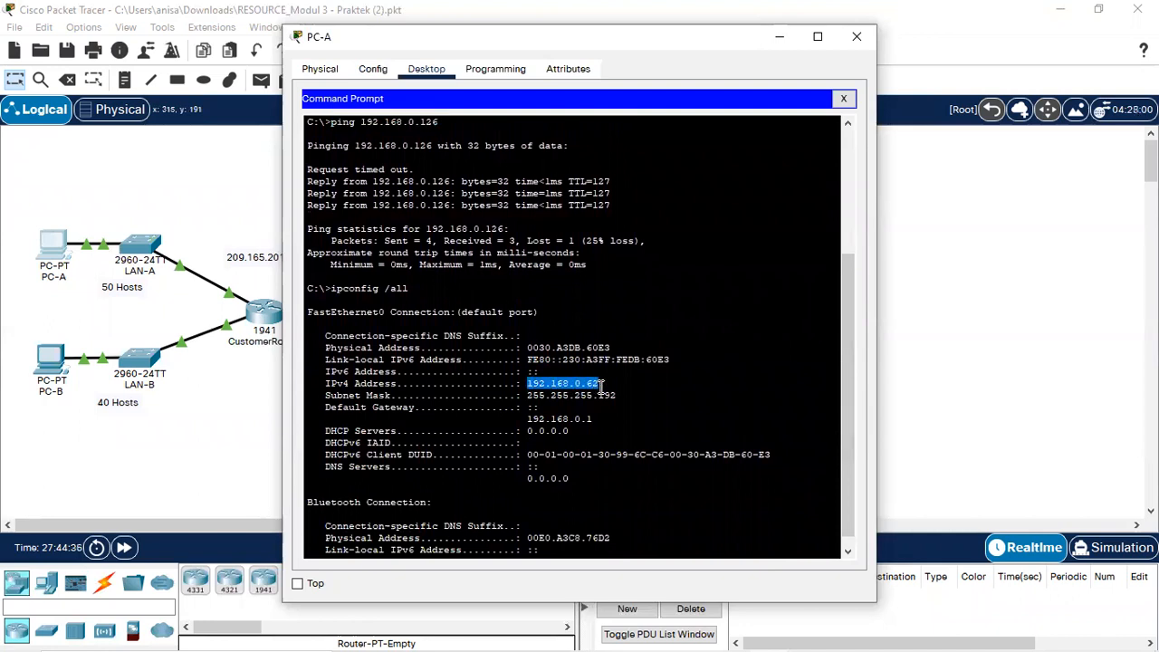
{"action": "left_click", "coordinate": [526, 396]}
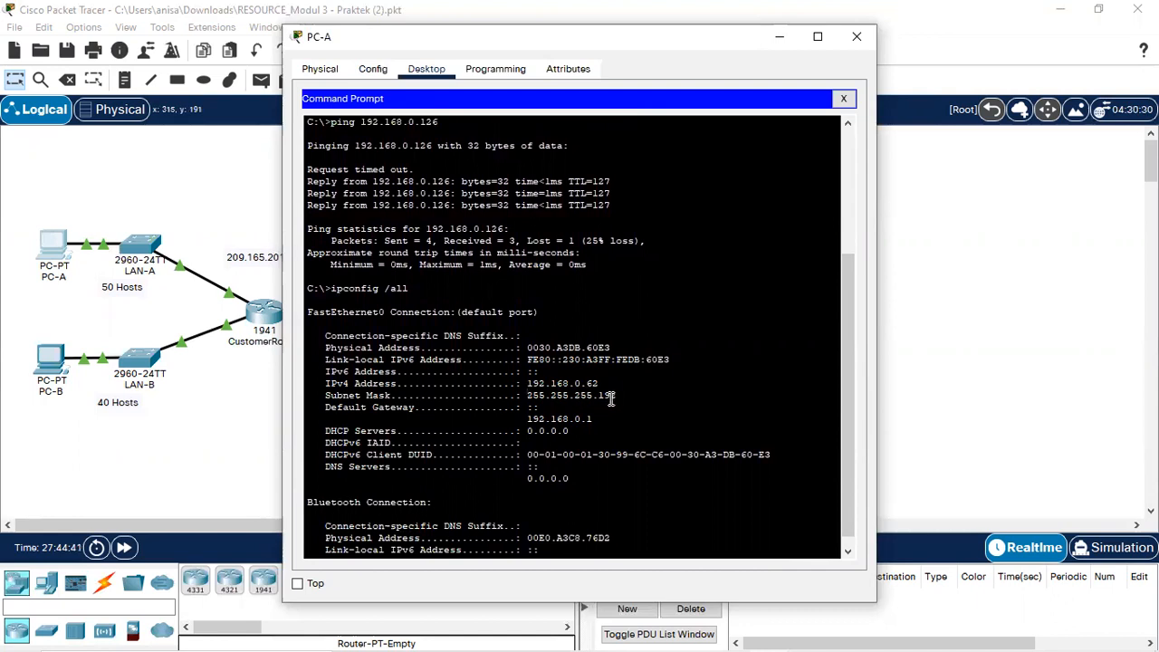
{"action": "left_click_drag", "start_coordinate": [528, 420], "coordinate": [595, 420]}
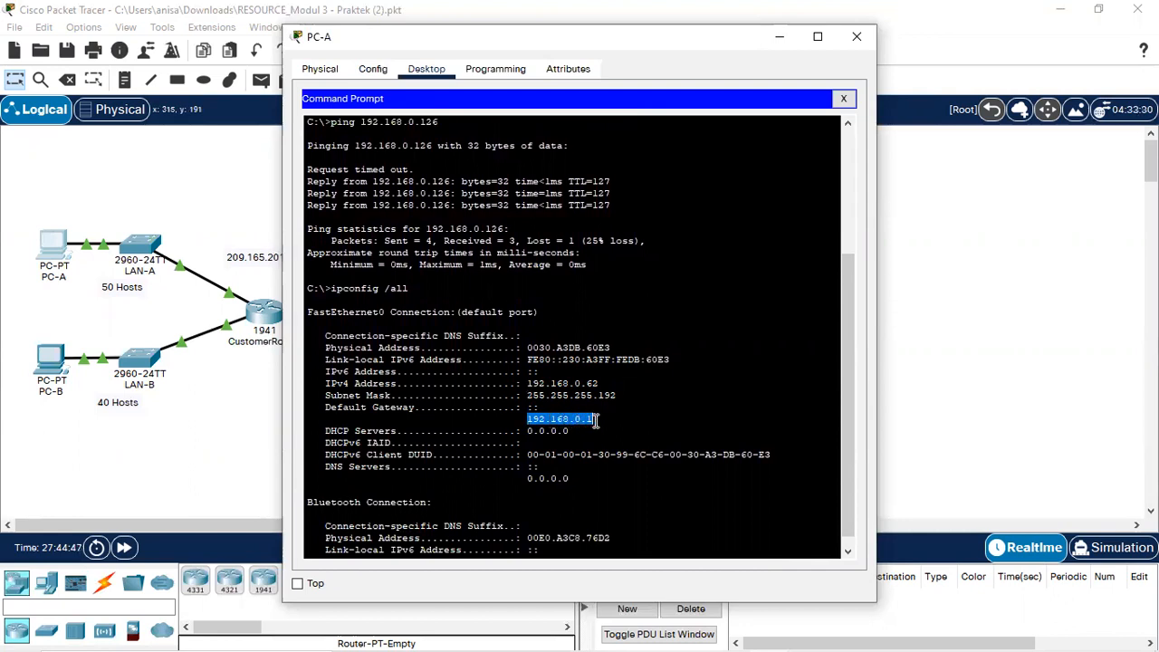
{"action": "left_click", "coordinate": [780, 36]}
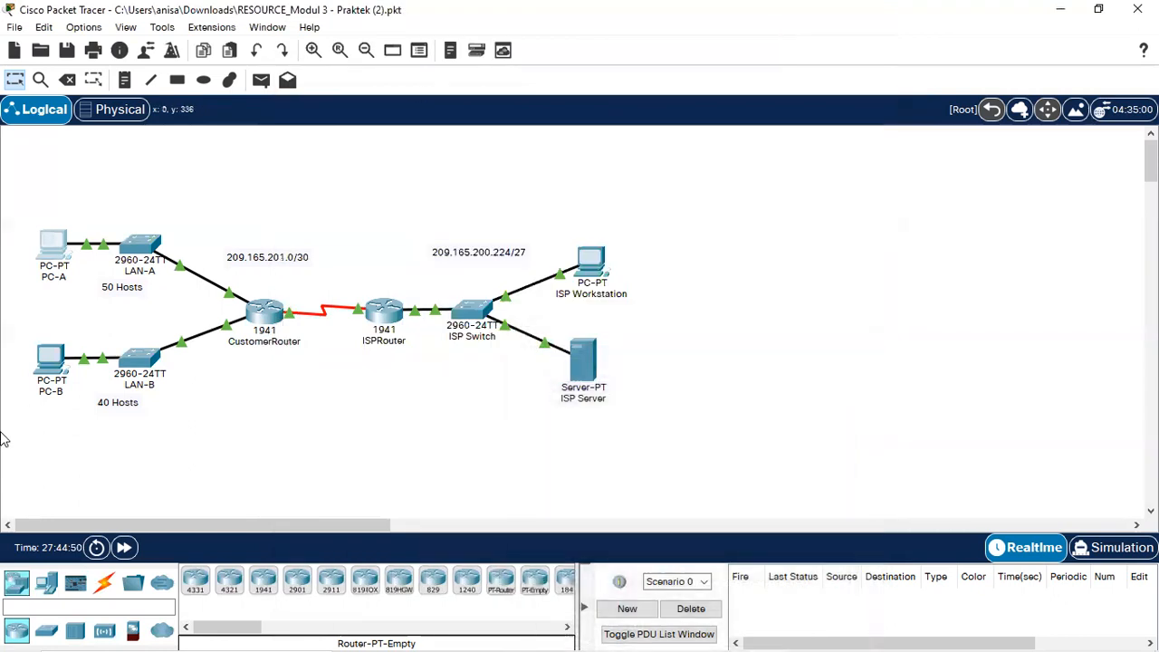
Check PC-B's IPv4 address, subnet mask and default gateway in its earlier ipconfig /all output.
{"action": "left_click", "coordinate": [50, 357]}
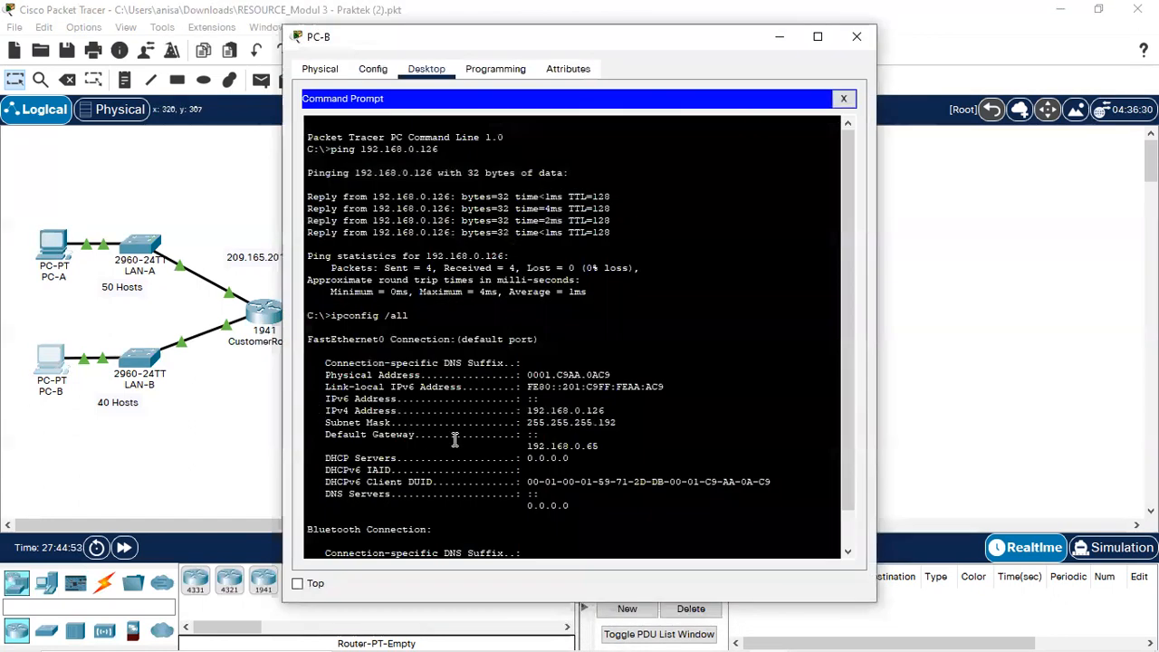